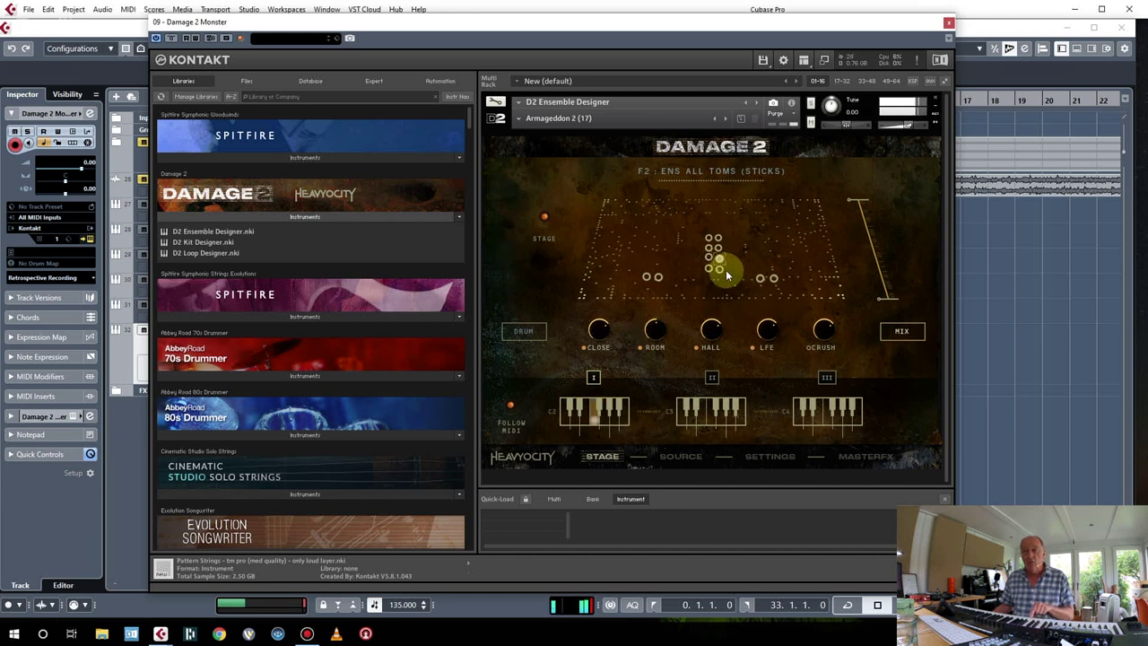
Try the E2 ENS ALL TOMS (STICKS) drum at a spot farther left on the stage and return it to the centre group.
mouse_move(718, 259)
mouse_down()
mouse_move(780, 275)
mouse_move(722, 260)
mouse_up()
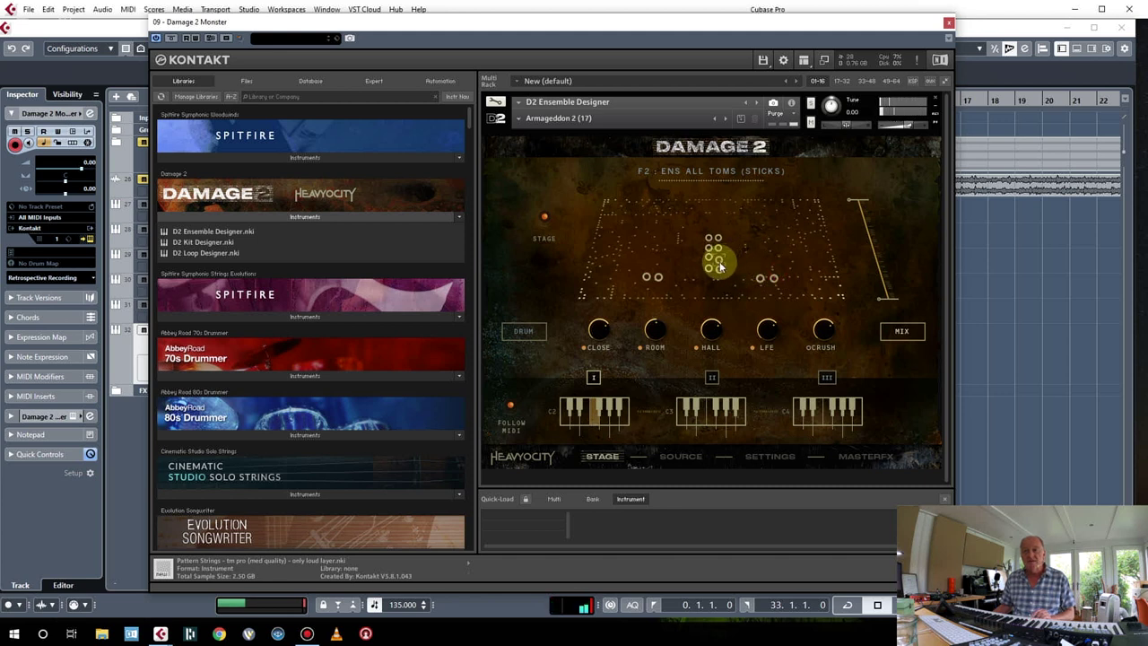
drag(709, 264, 667, 251)
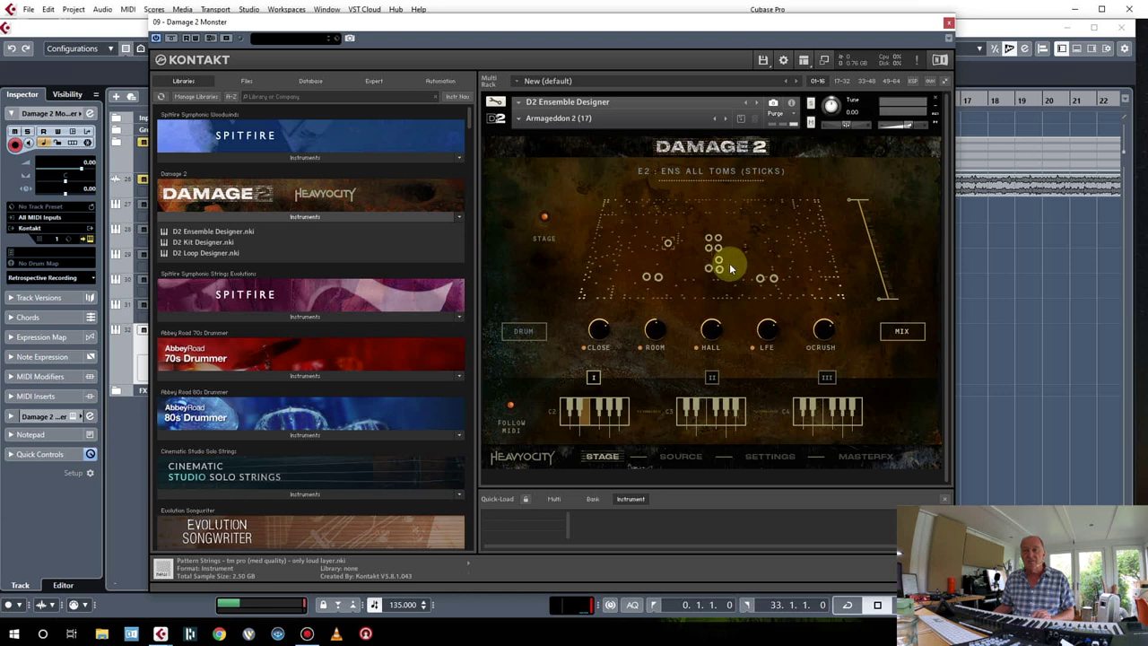
click(675, 247)
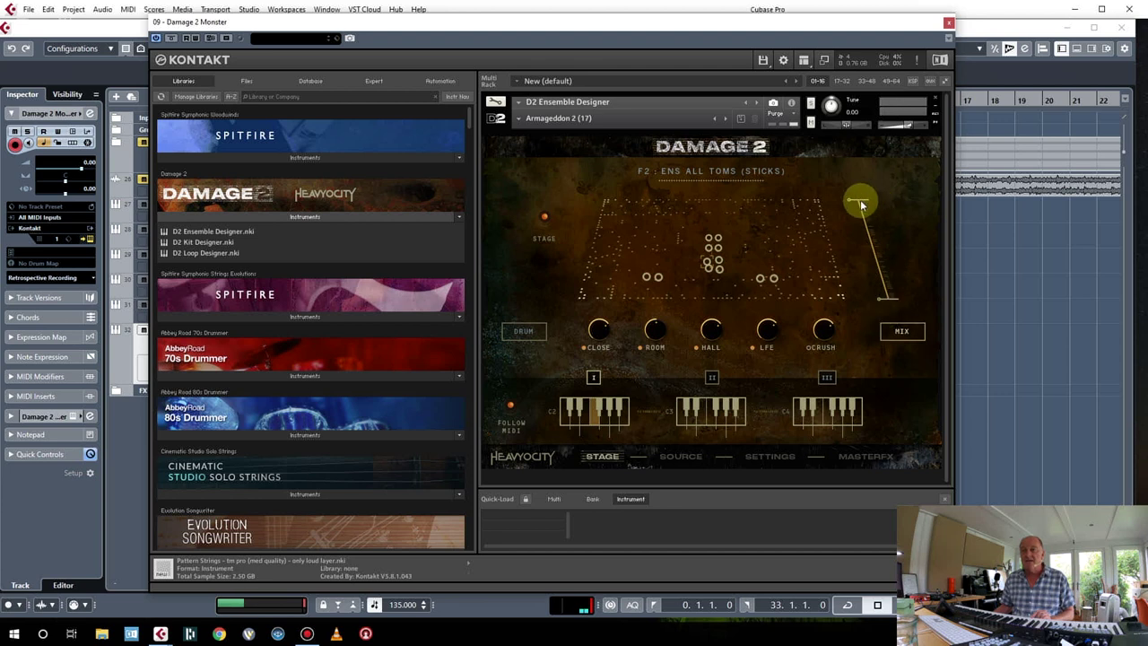
drag(858, 198, 897, 311)
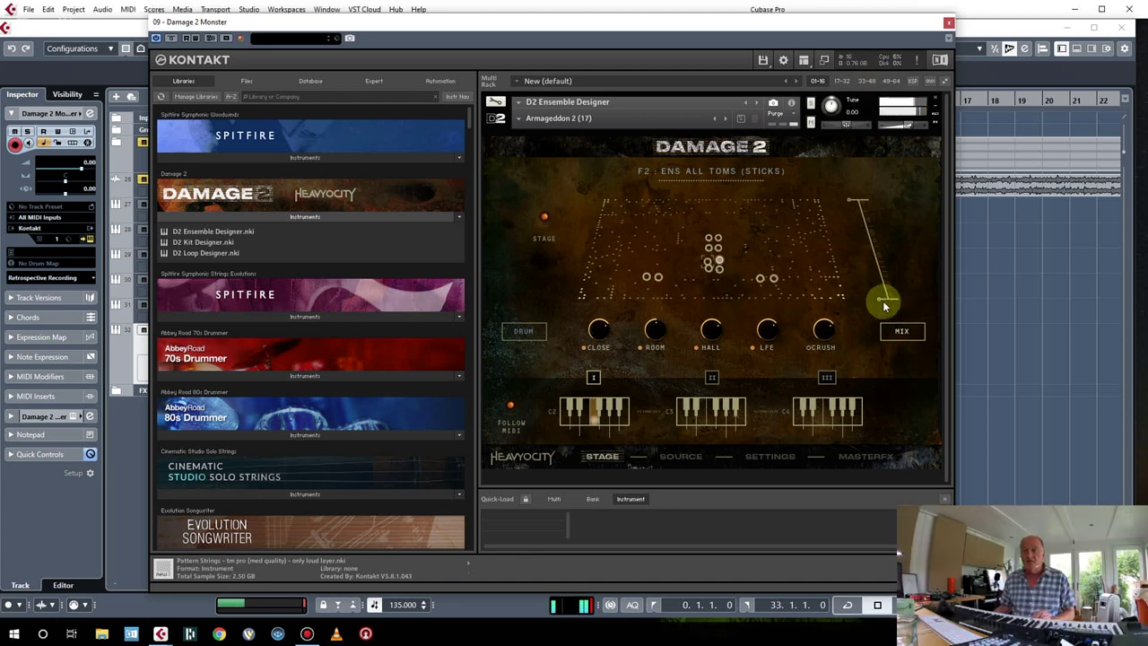
drag(883, 305, 886, 335)
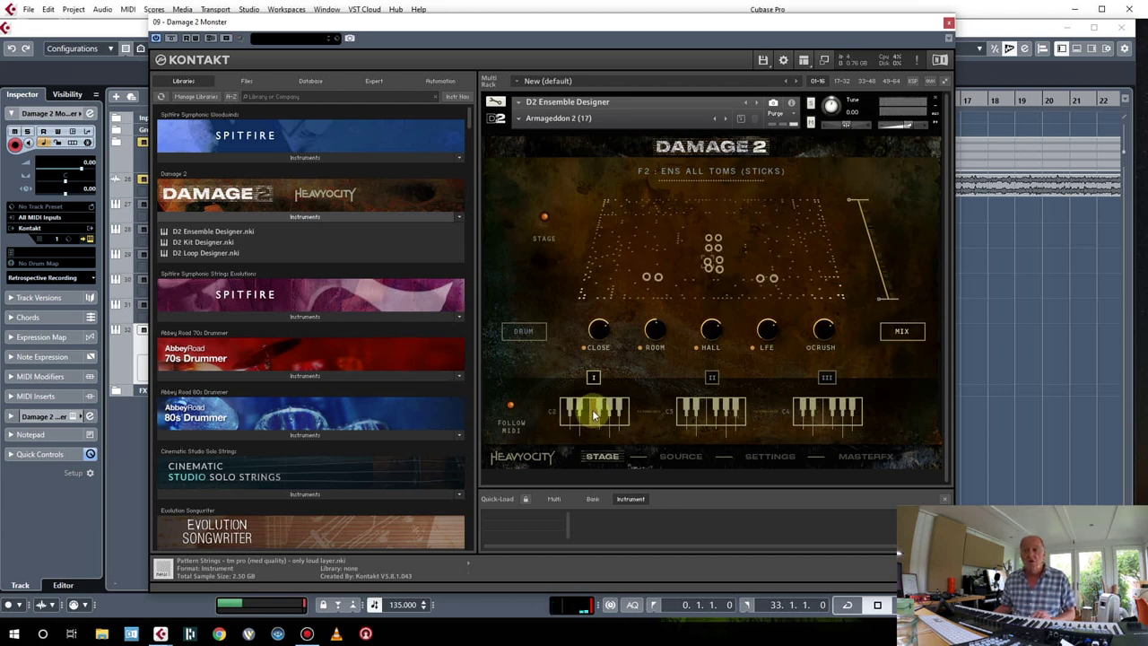
Assign the SOLO PIATTI 16" sample from the Cymbals & Gongs category to the C2 key.
click(679, 457)
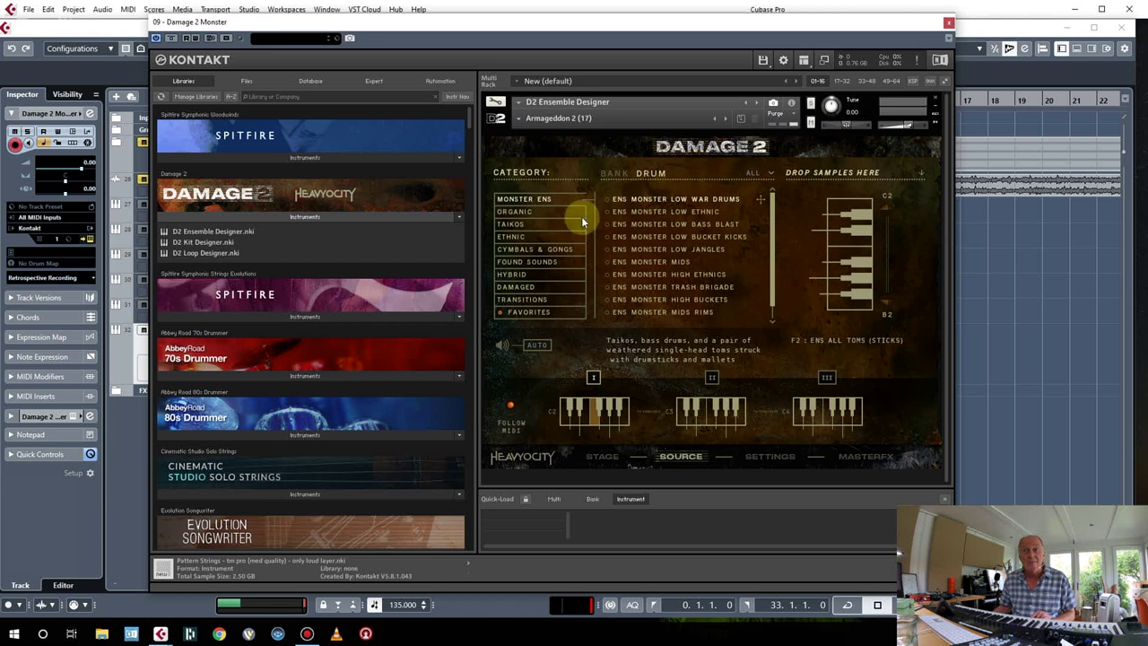
click(528, 246)
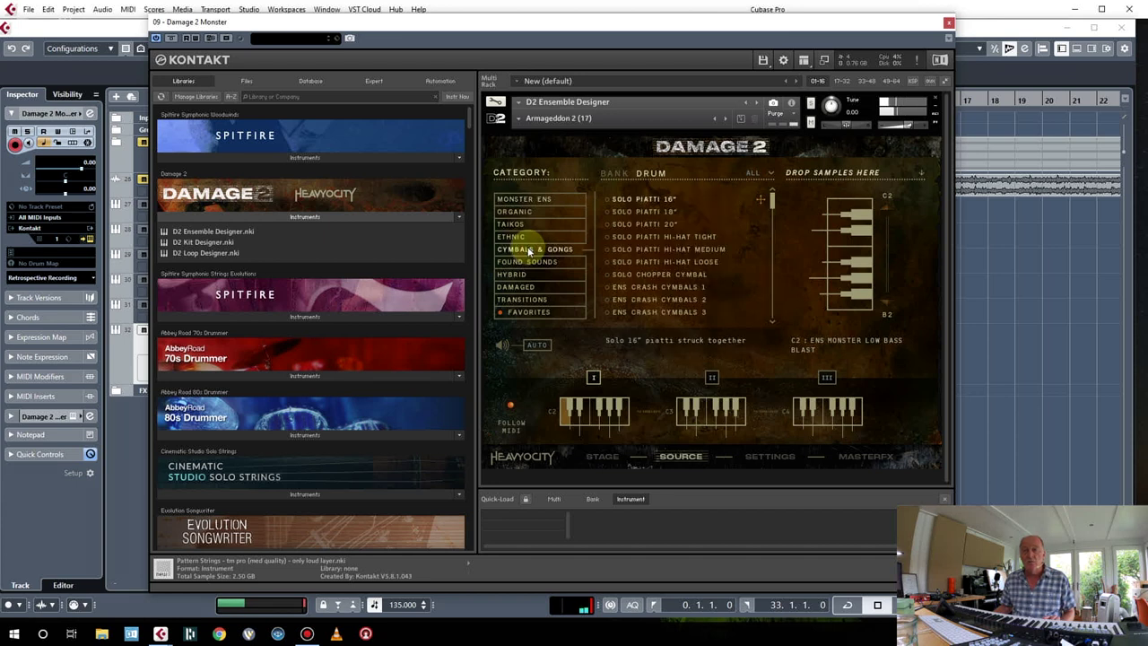
drag(625, 205, 846, 215)
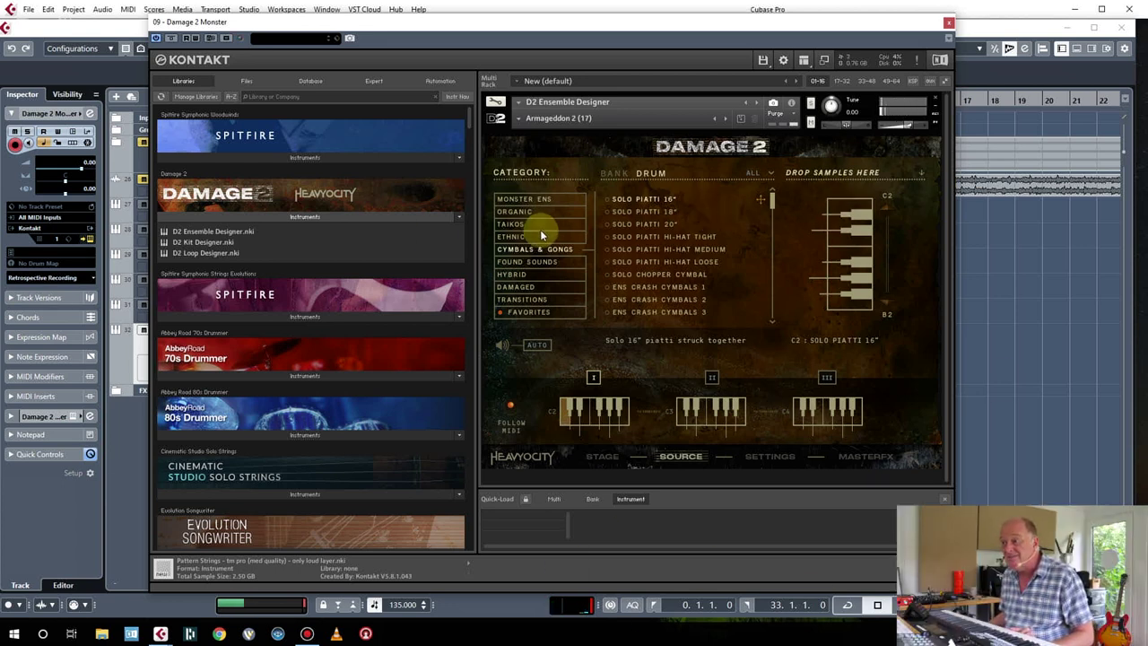
Assign ENS MONSTER LOW WAR DRUMS from the Monster Ens category to the C2 key.
click(525, 199)
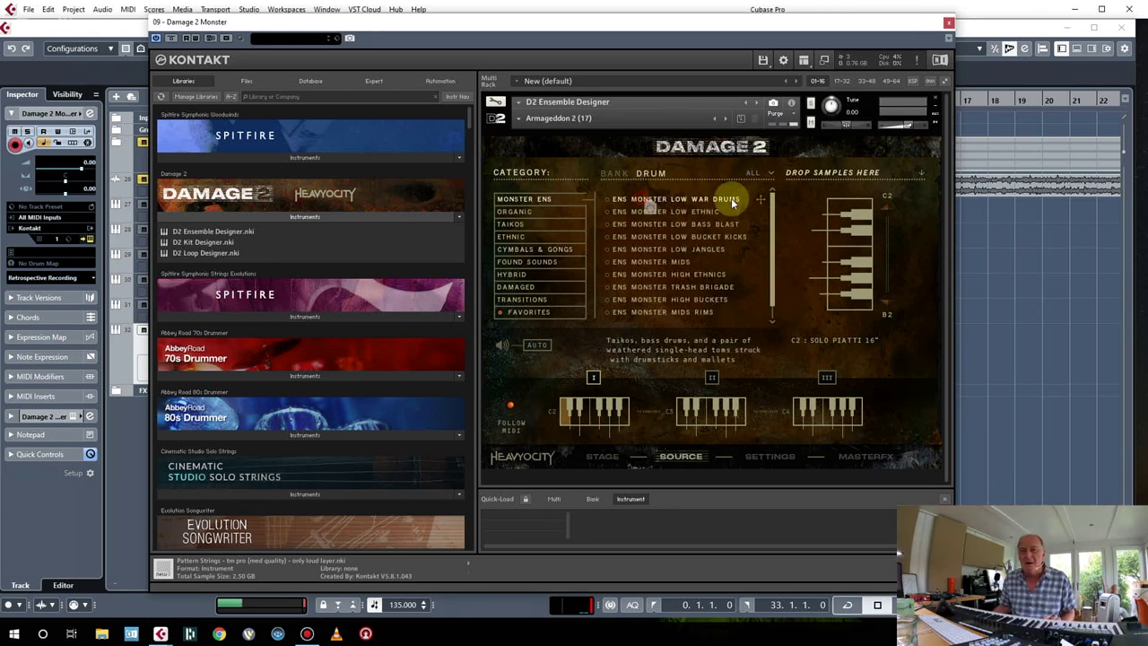
click(838, 207)
click(819, 227)
click(819, 223)
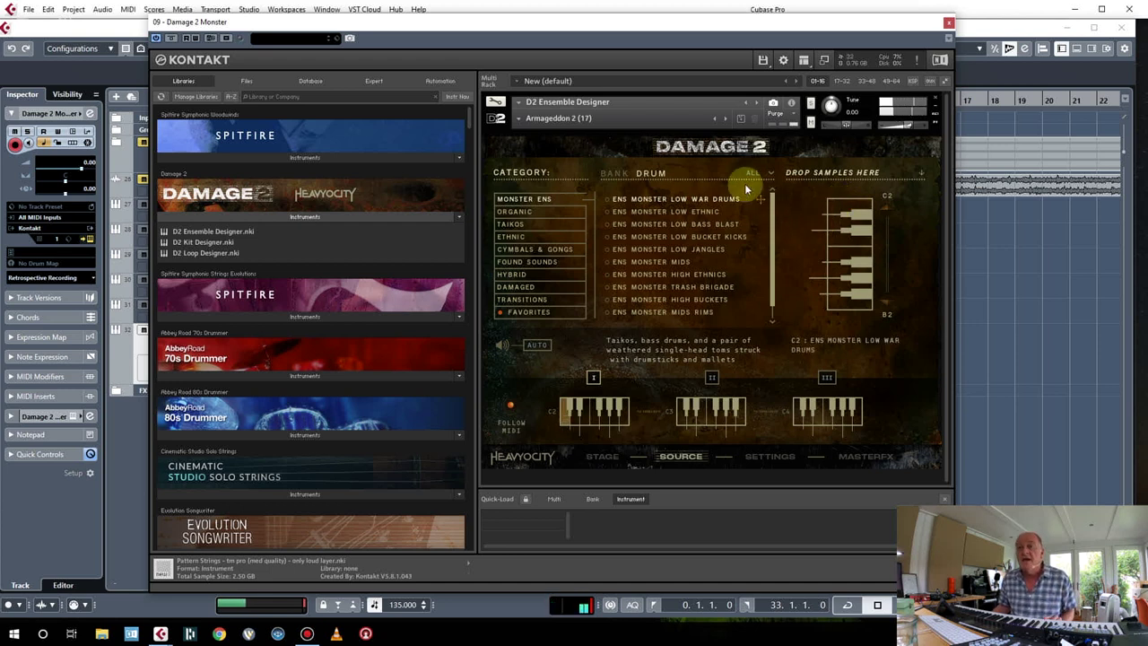
View the drum settings and audition the master effects' Punish modes Hurt Me Plenty and Nightmare, restoring Gently Now.
click(763, 458)
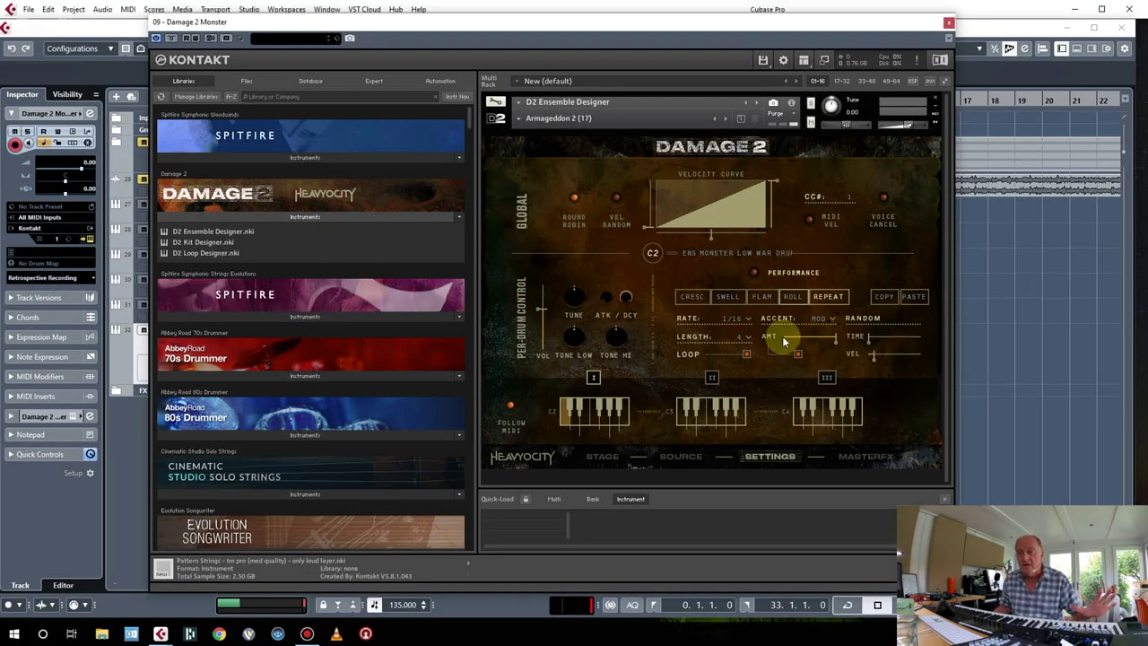
click(875, 458)
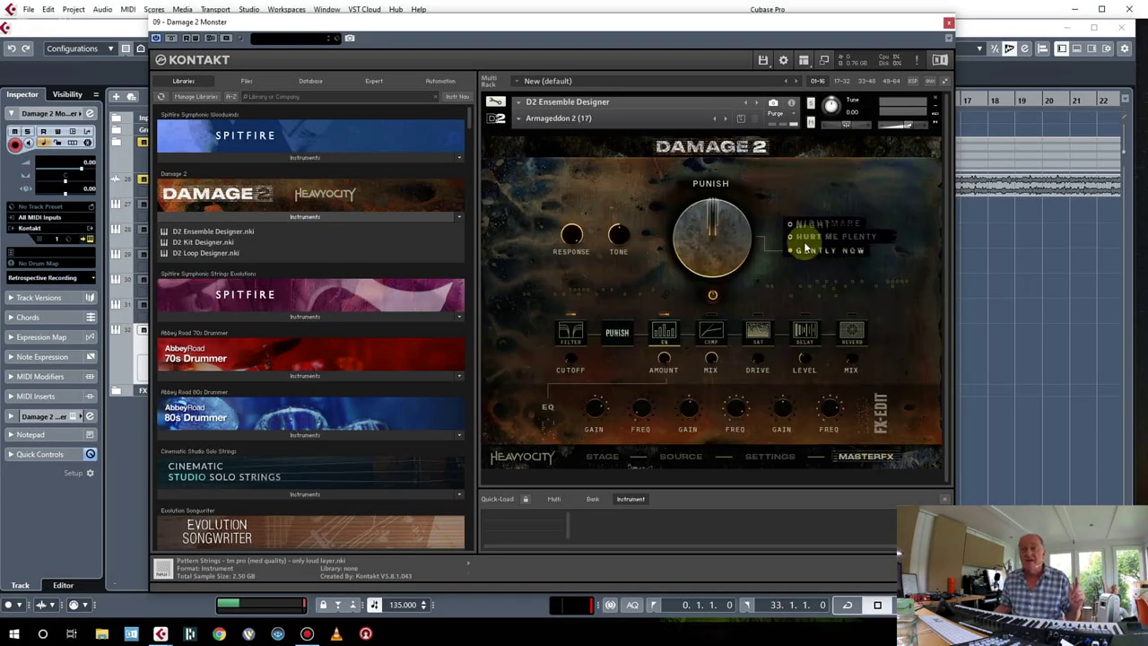
click(708, 238)
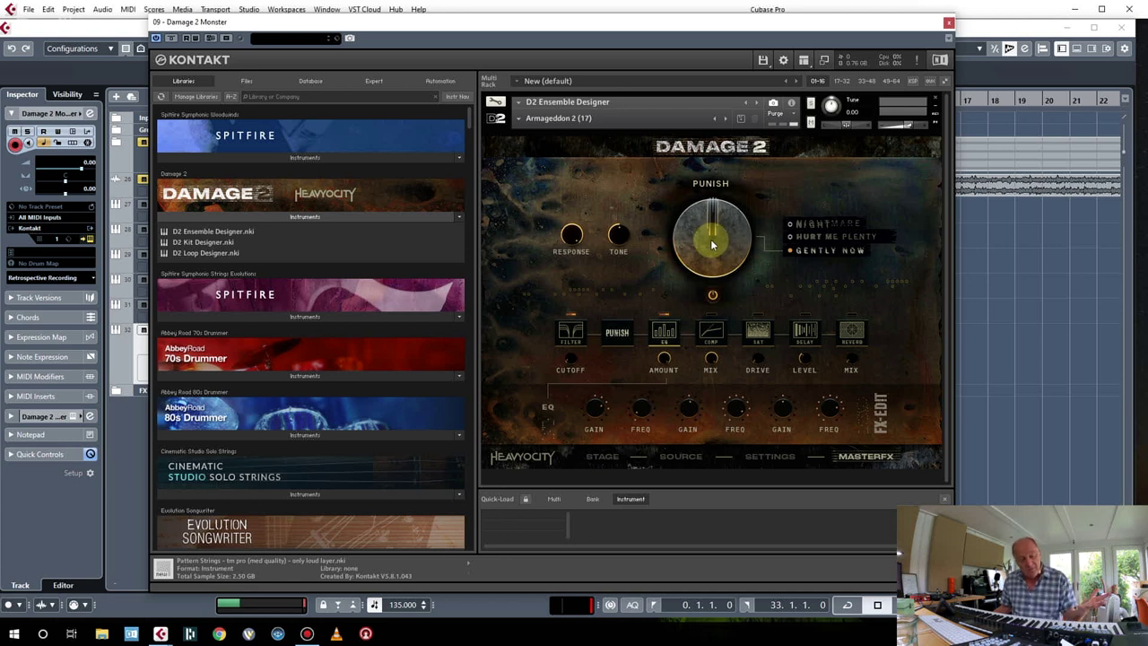
click(792, 239)
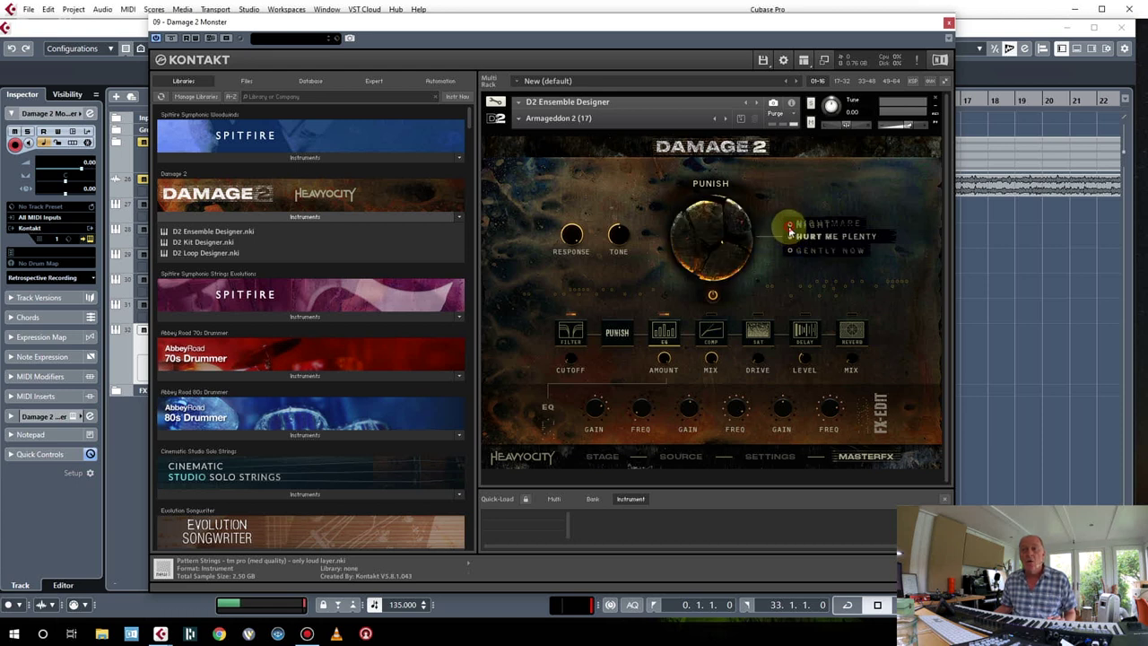
click(790, 224)
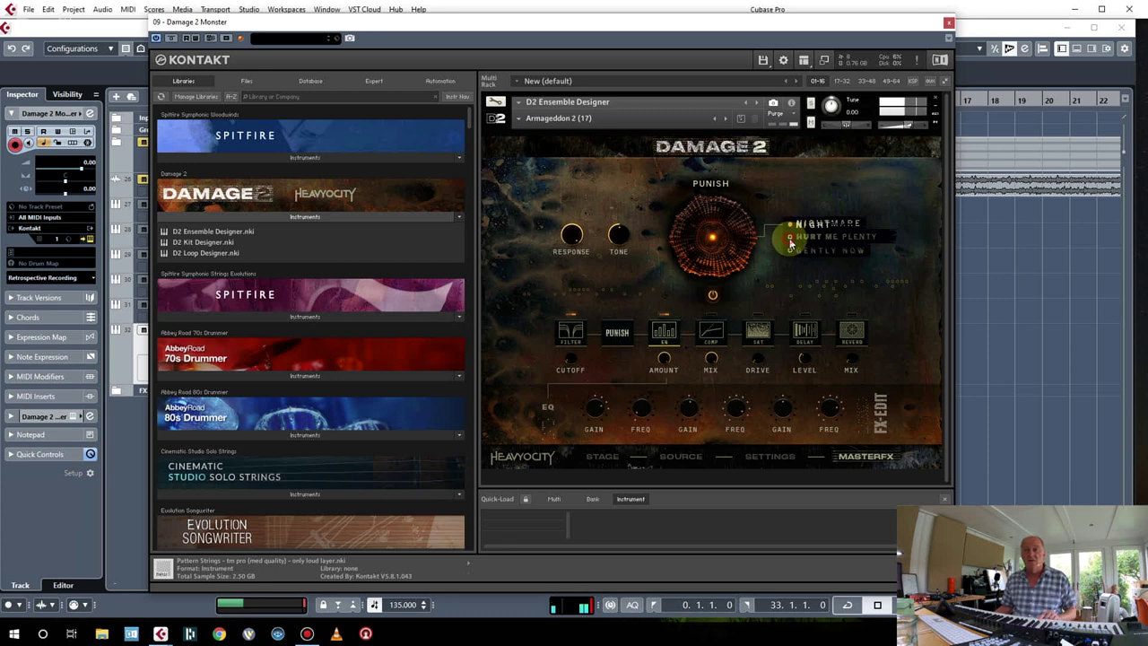
click(791, 237)
click(792, 250)
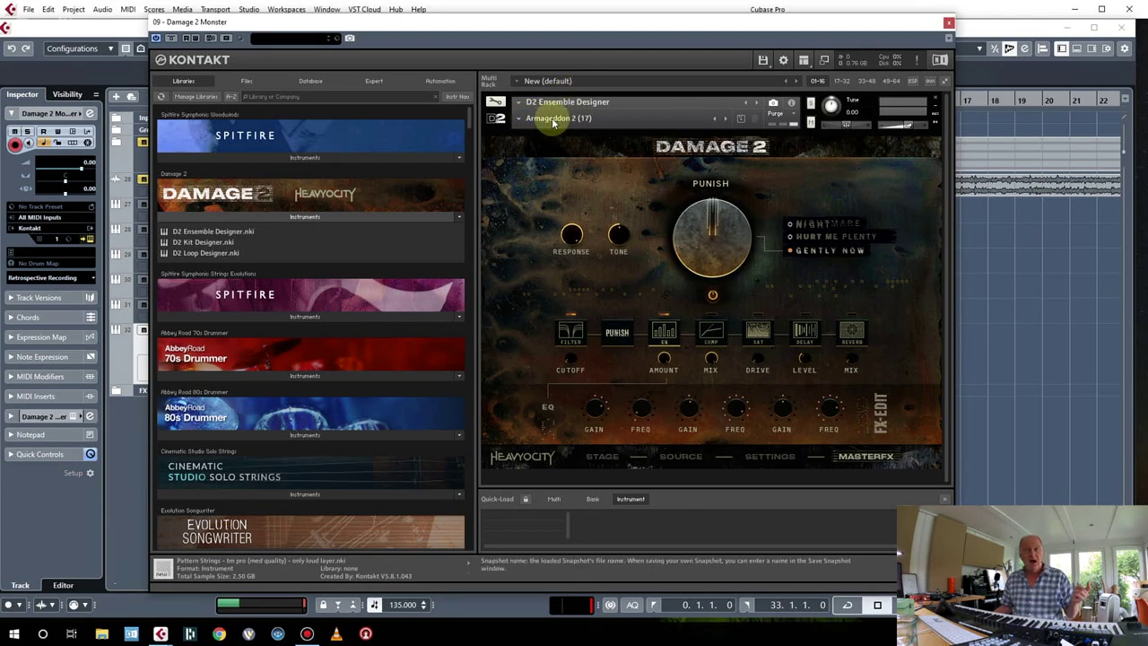
Look through the ensemble snapshot categories and show the per-drum controls in the stage view.
click(605, 457)
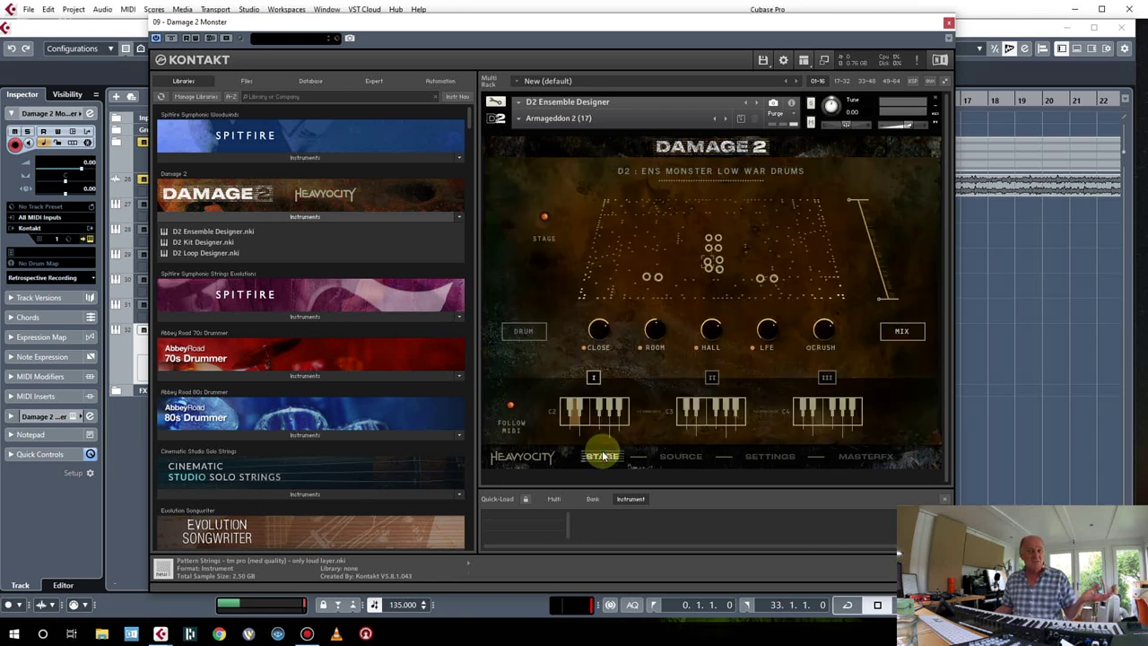
click(521, 120)
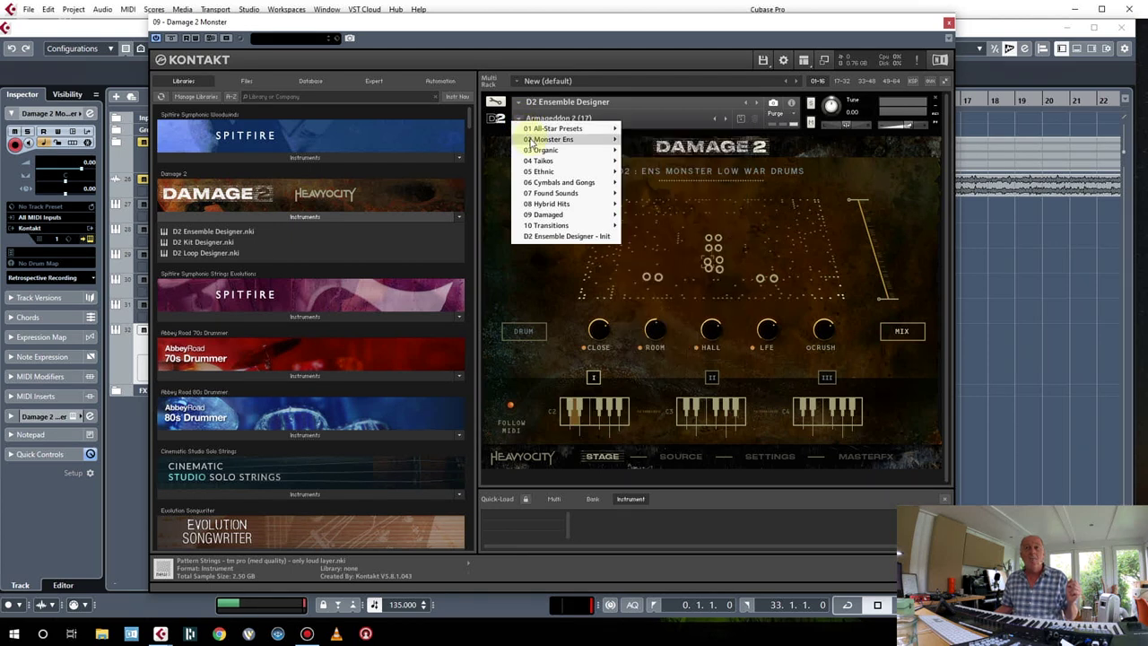
mouse_move(538, 165)
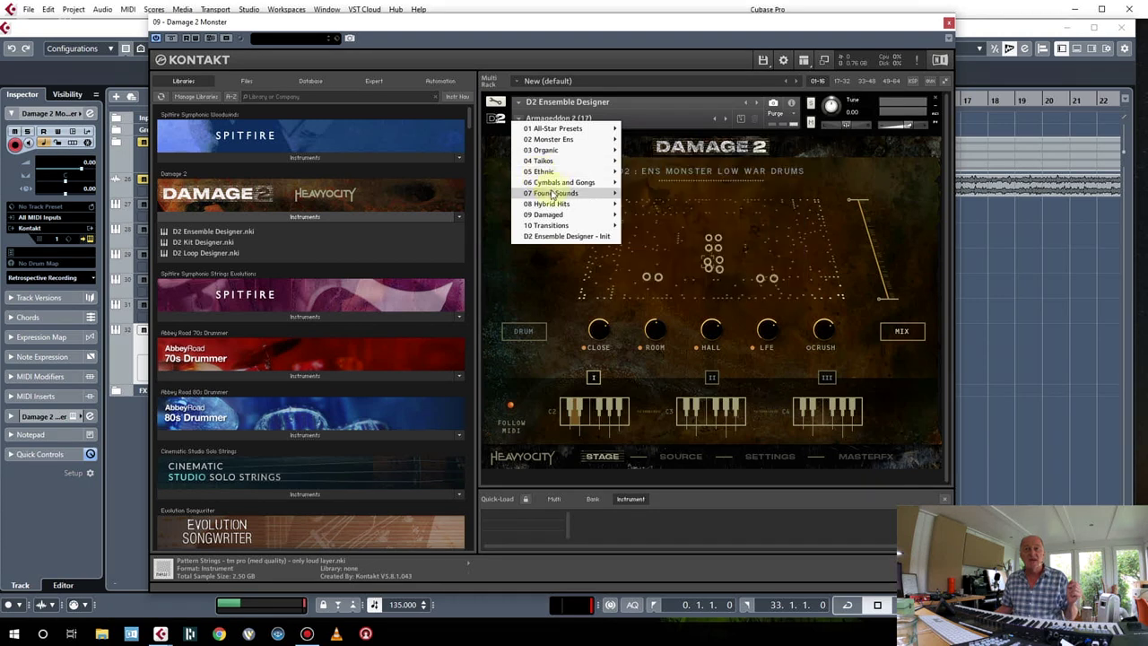
mouse_move(562, 197)
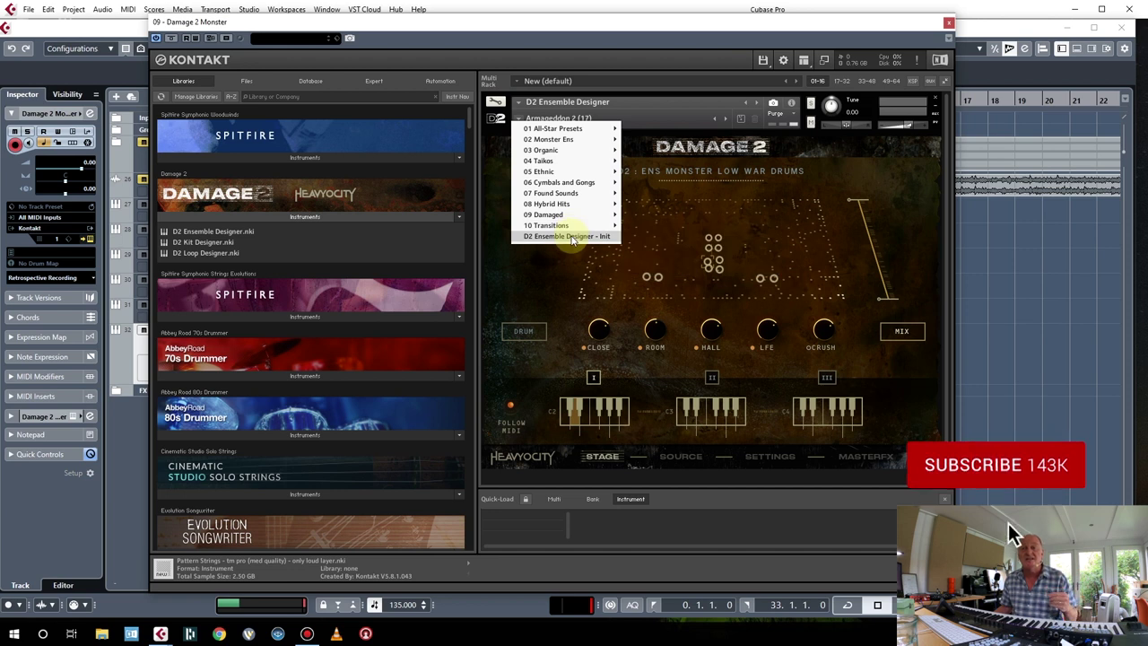
click(697, 103)
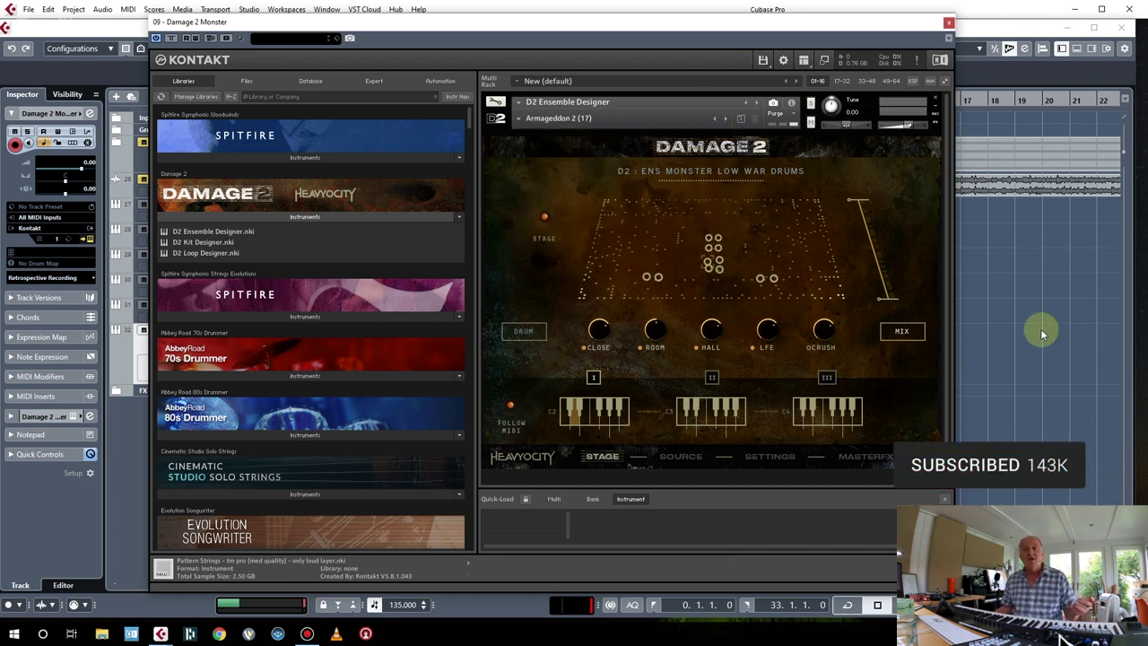
click(523, 331)
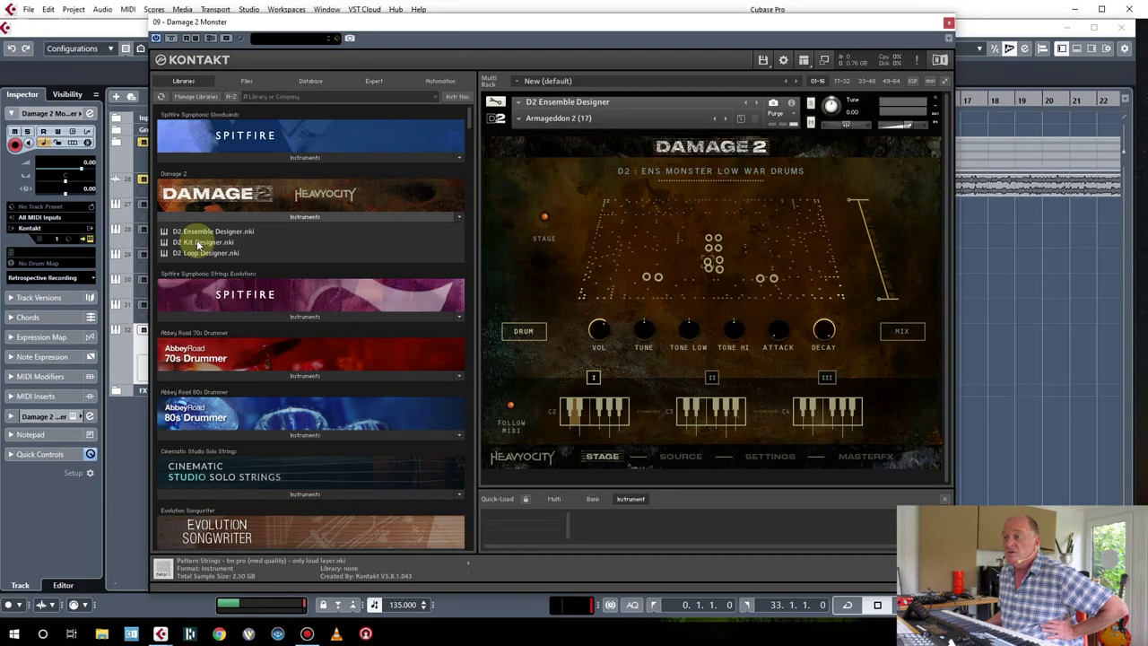
Load the D2 Kit Designer.nki instrument in place of the Ensemble Designer.
click(196, 243)
drag(197, 243, 547, 215)
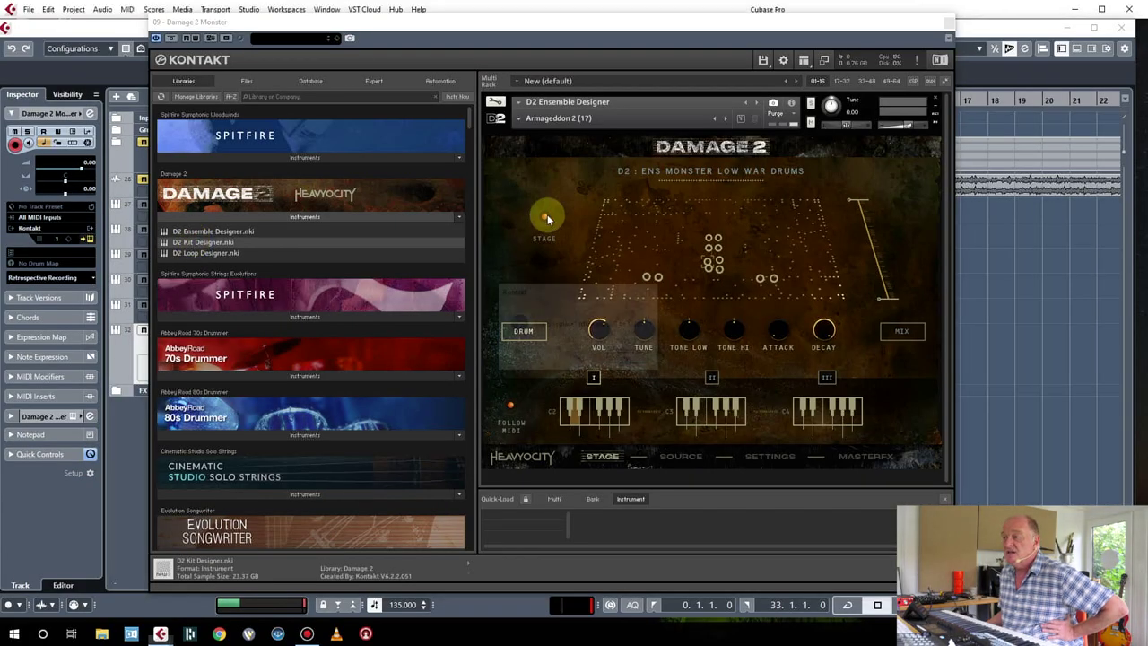
click(581, 360)
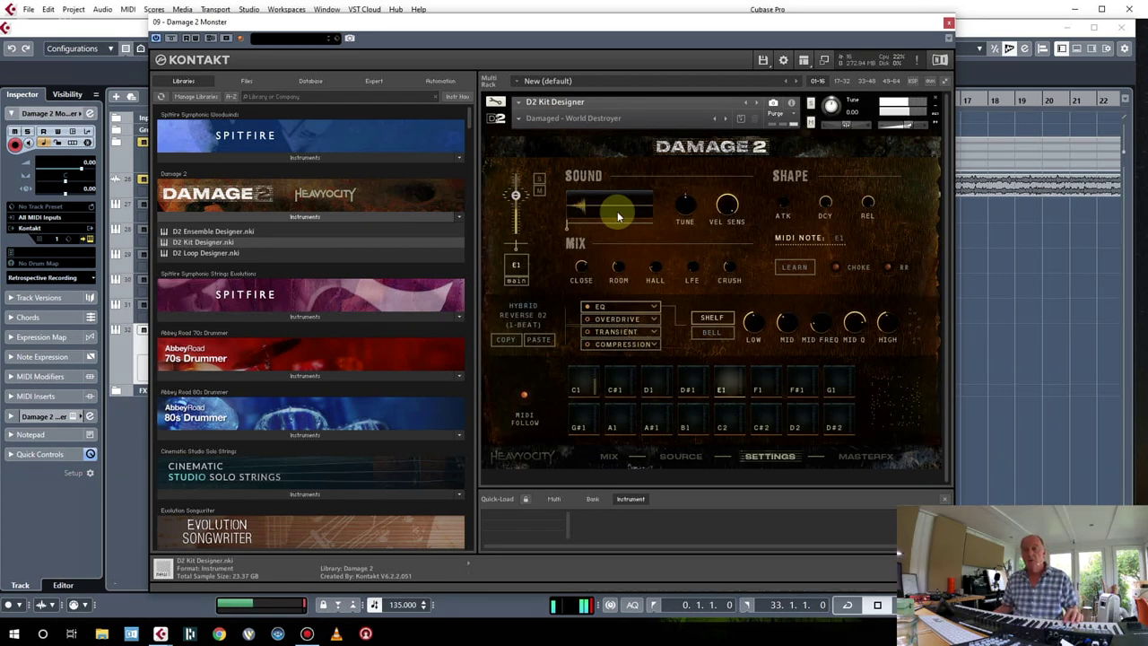
Examine the Kit Designer's mix, source, settings and master effects pages.
click(708, 390)
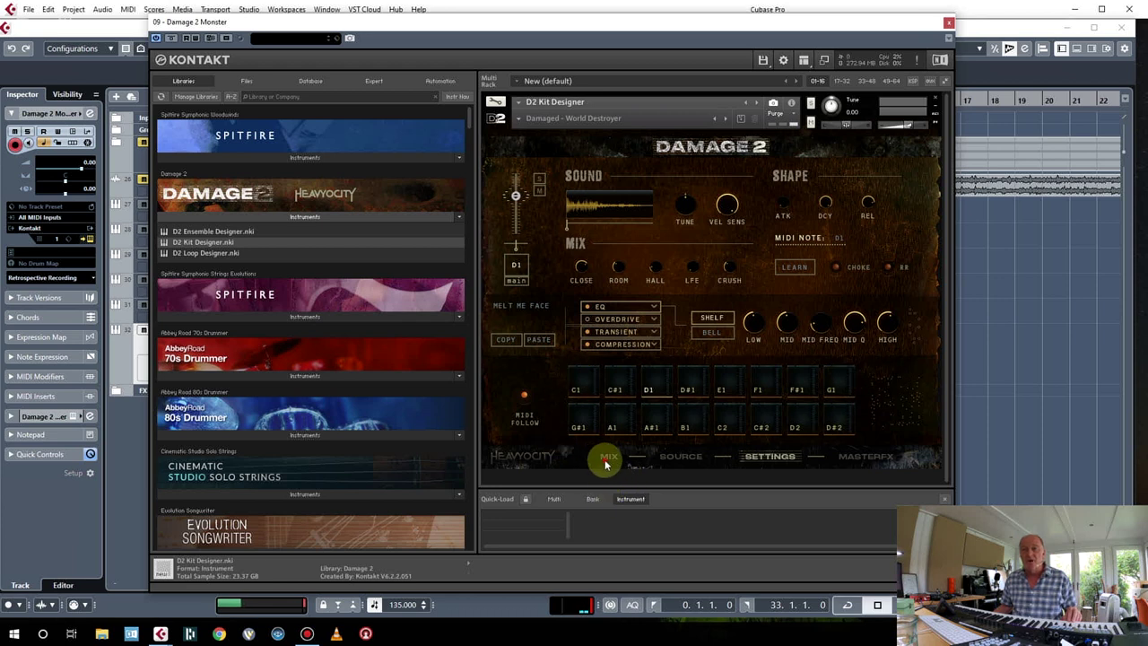
click(679, 455)
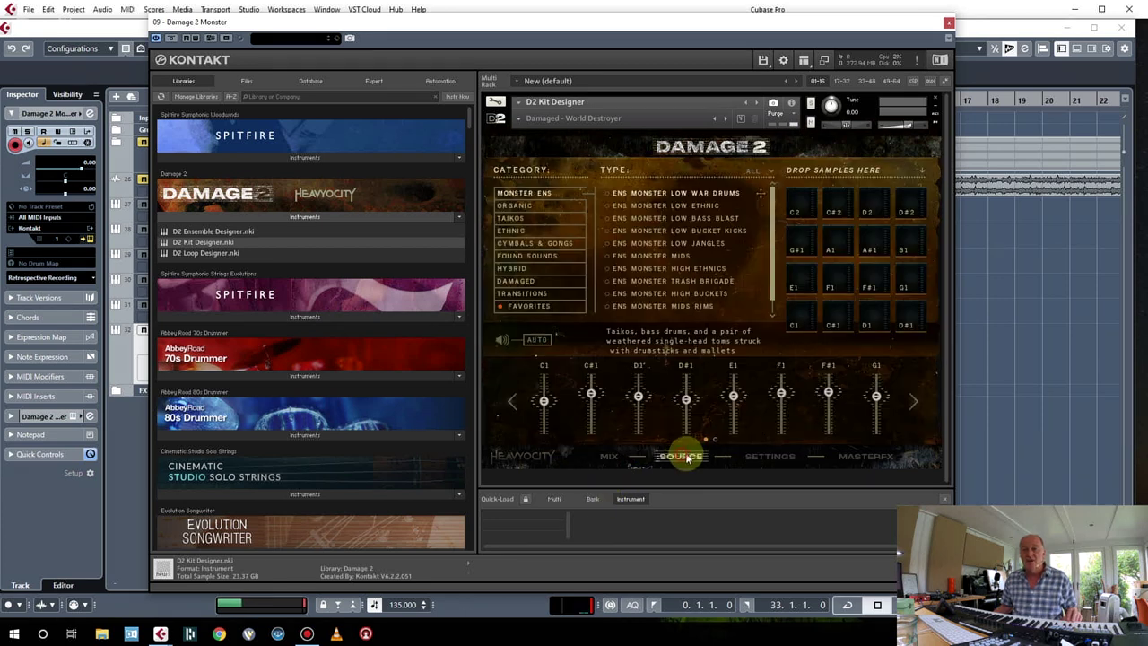
click(767, 456)
click(866, 457)
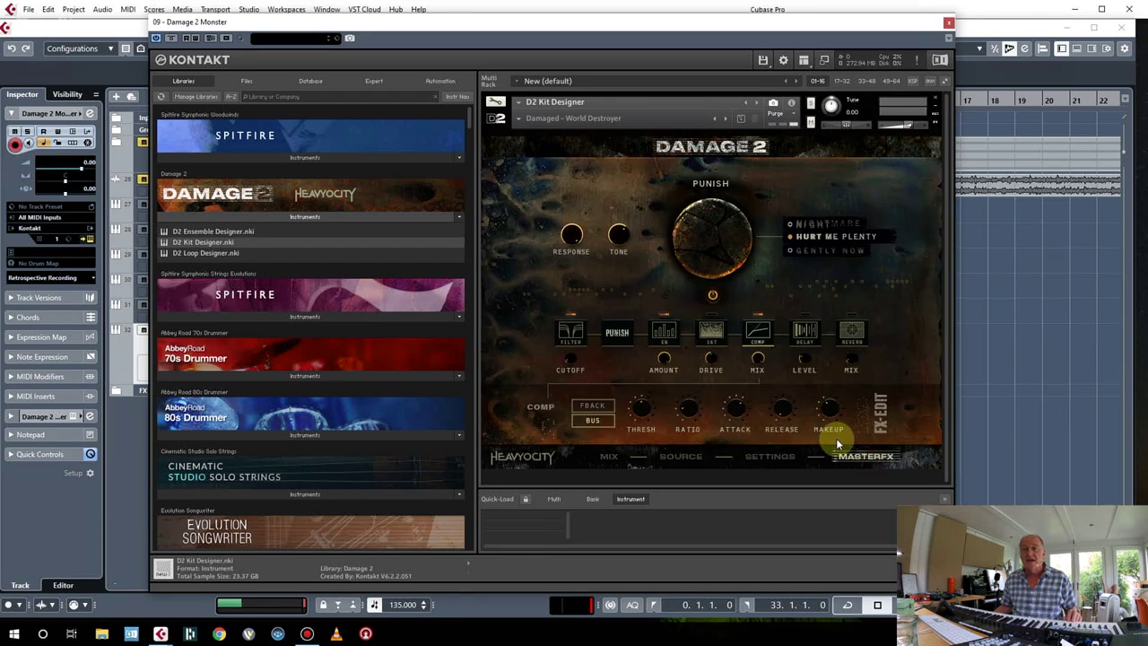
click(603, 458)
click(671, 456)
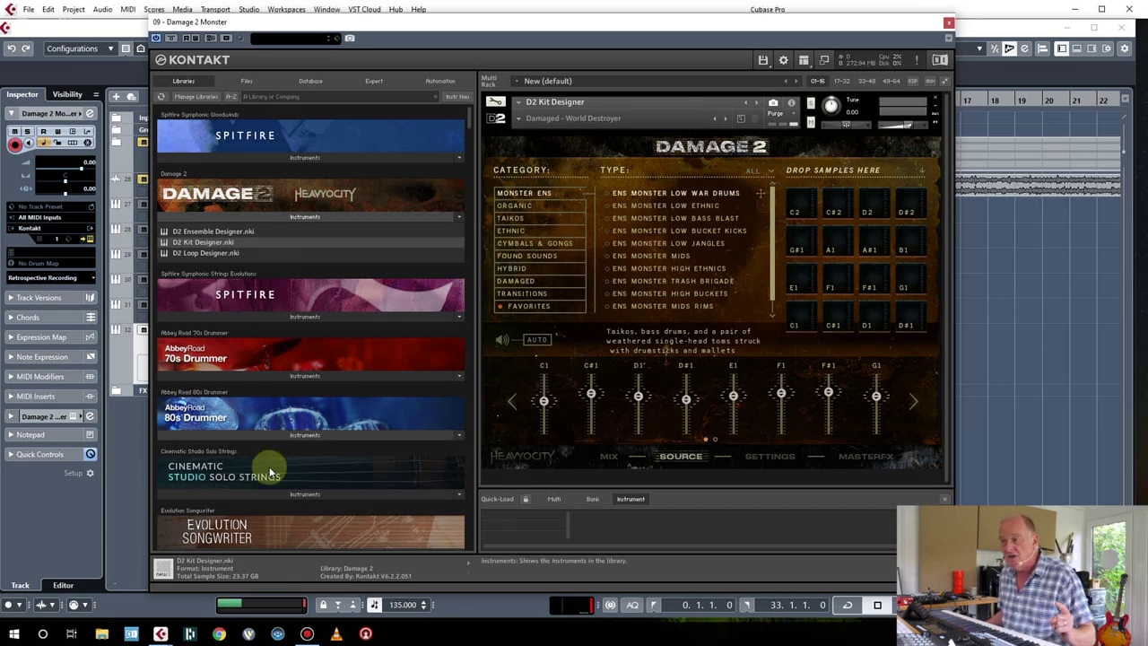
drag(216, 232, 567, 231)
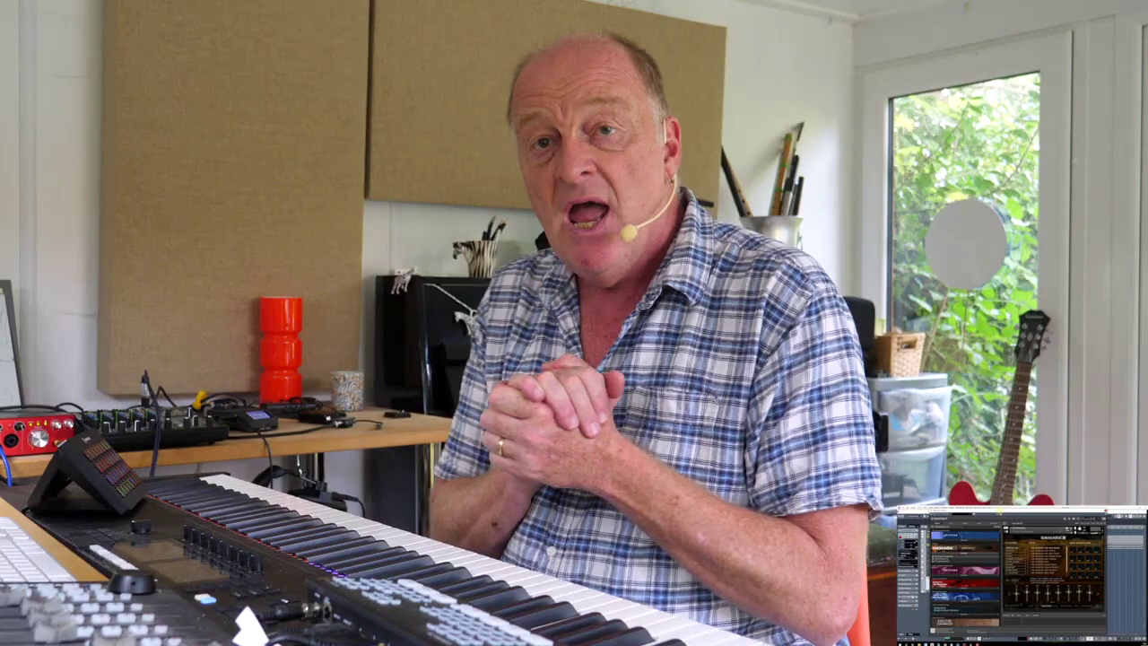
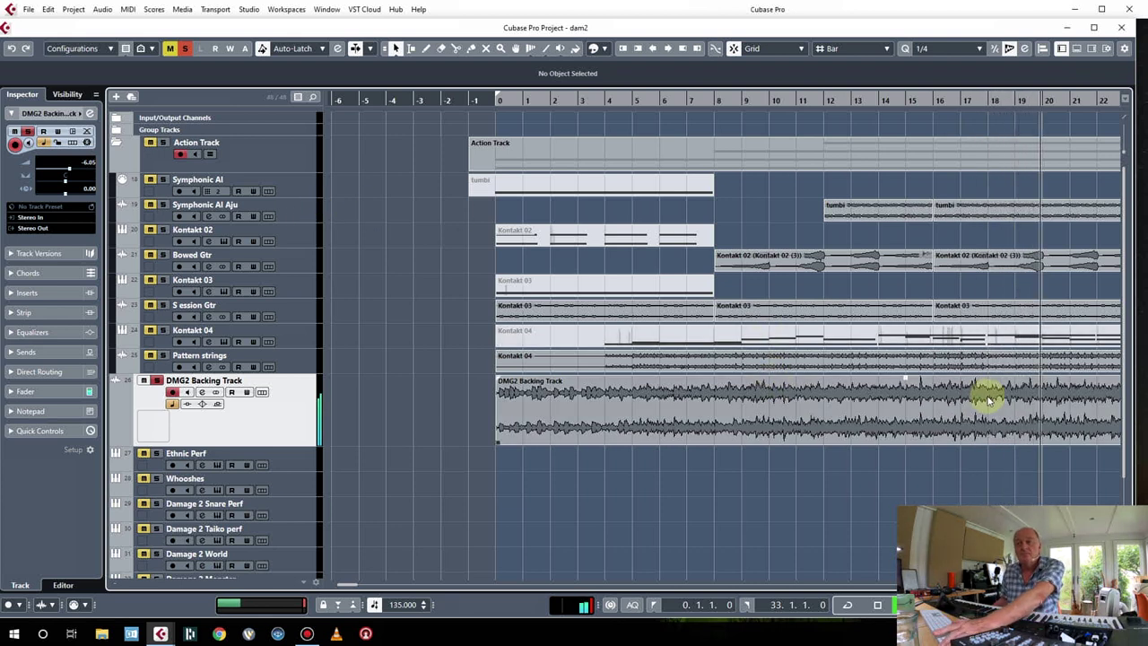
Follow the DMG2 Backing Track in the project, and inspect the OneKnob Filter insert on the Symphonic AI Aju channel in the mixer.
scroll(982, 399, right, 5)
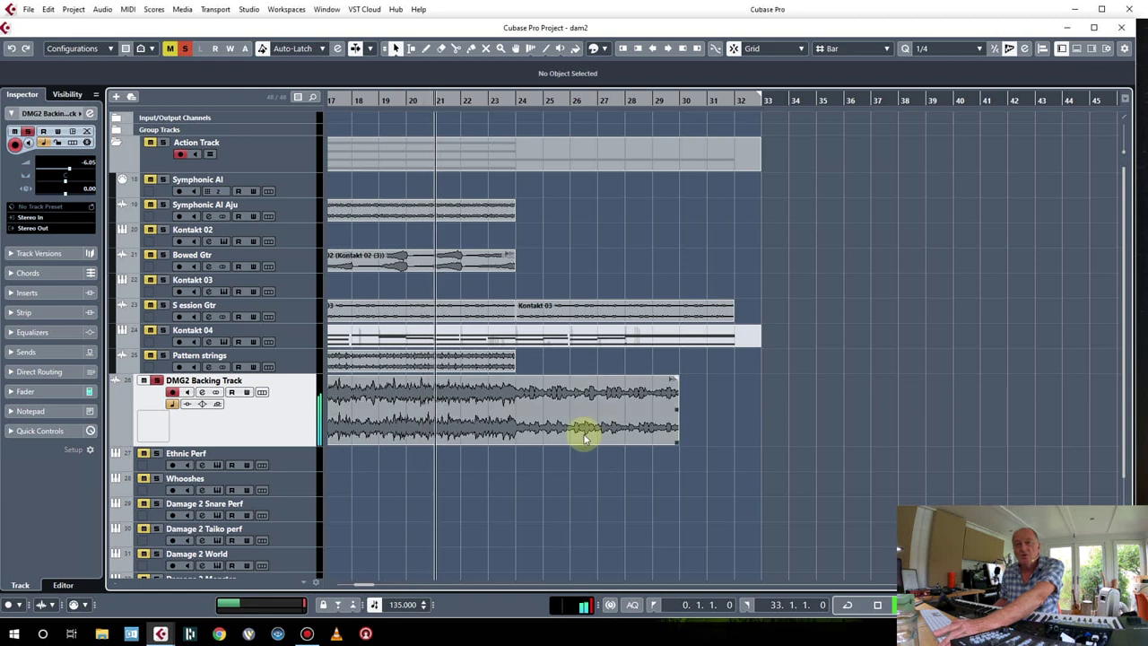
scroll(620, 389, up, 2)
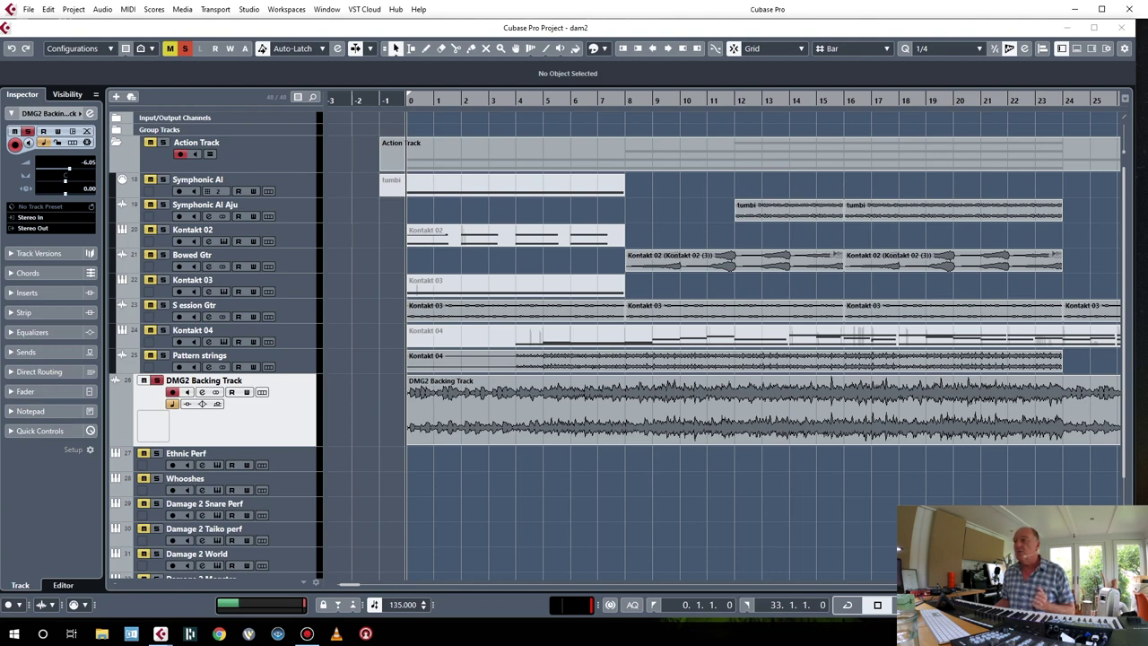
key(F3)
mouse_move(766, 22)
mouse_down()
mouse_move(1147, 22)
mouse_move(628, 30)
mouse_move(672, 20)
mouse_up()
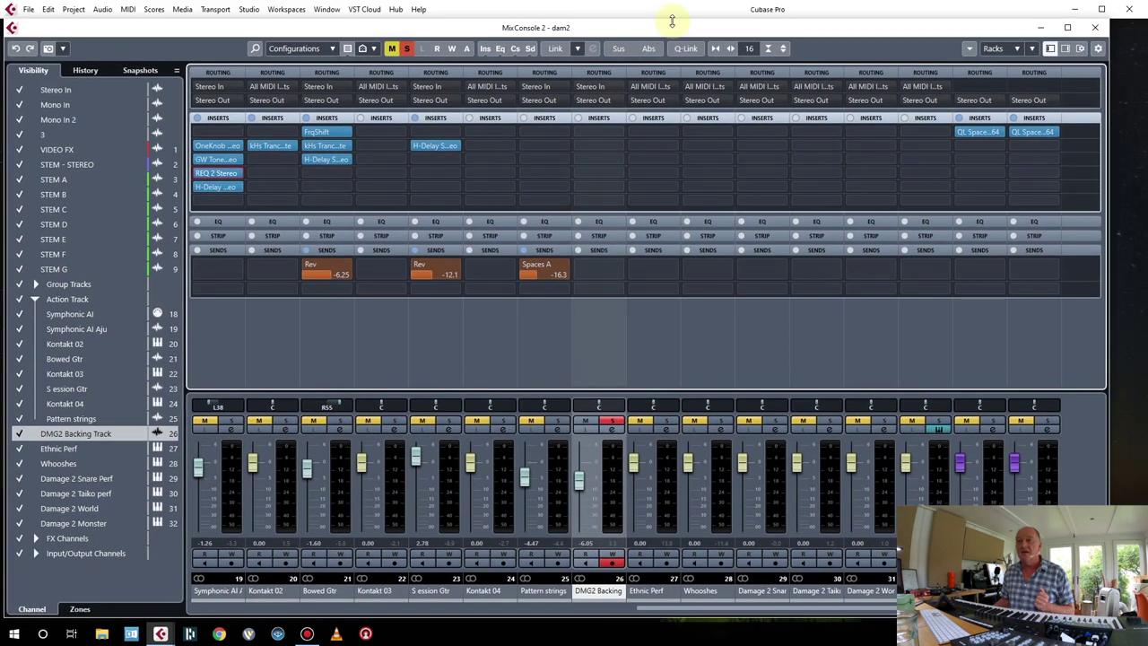
click(216, 144)
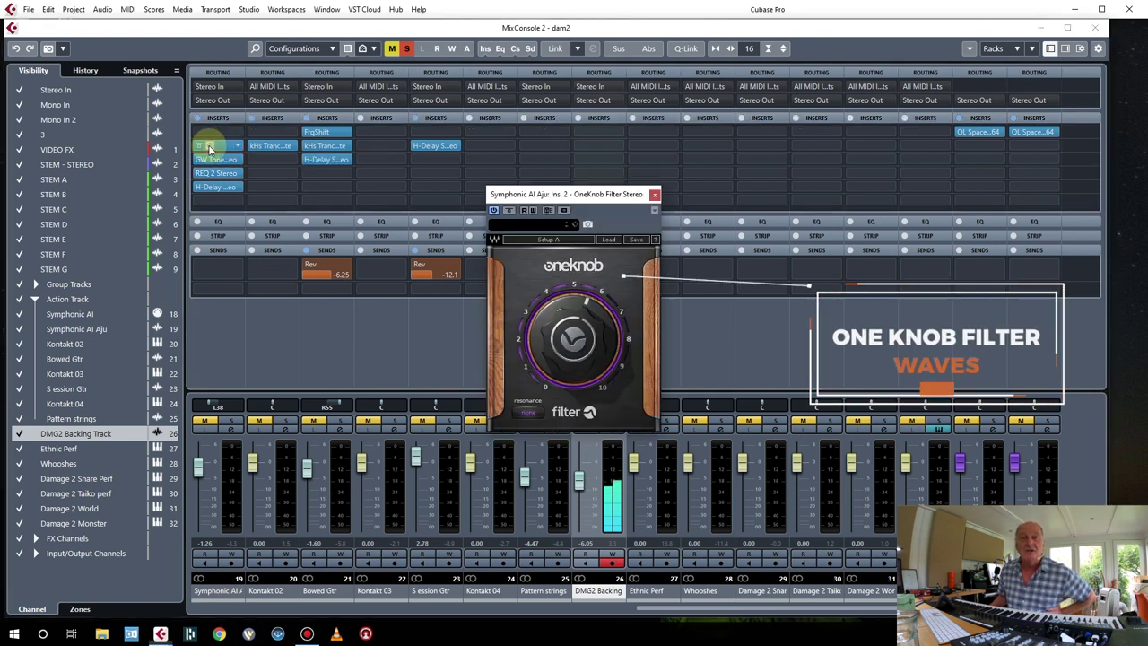
click(654, 196)
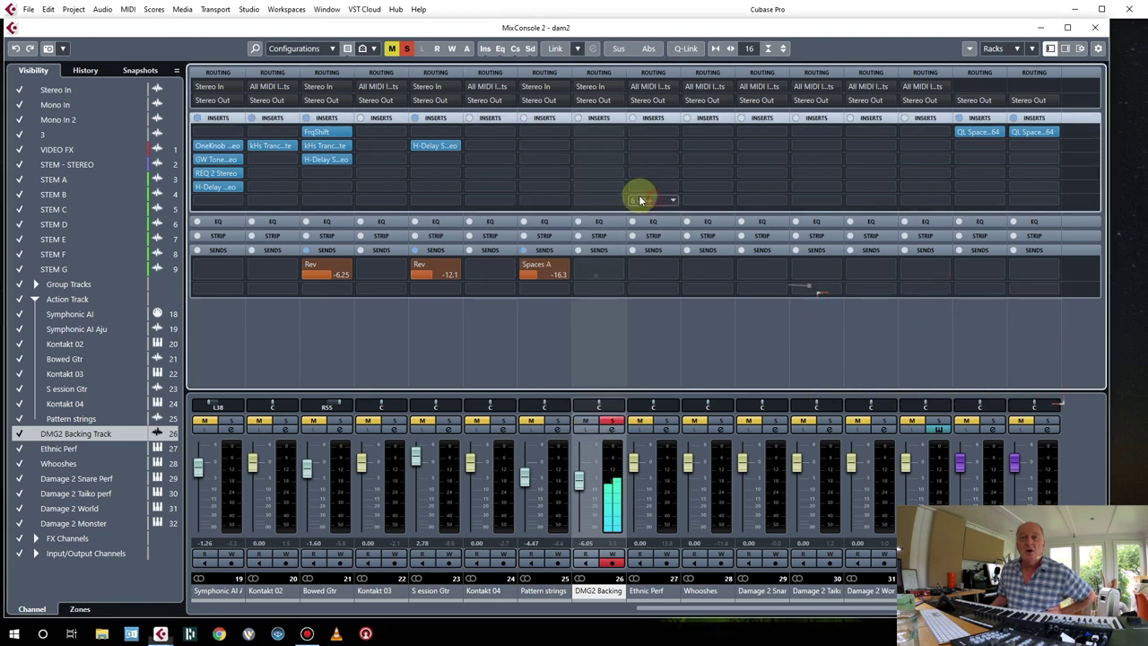
Inspect the GW ToneCentric, REQ 2 and H-Delay inserts on the Symphonic AI Aju channel, and close their windows.
click(210, 159)
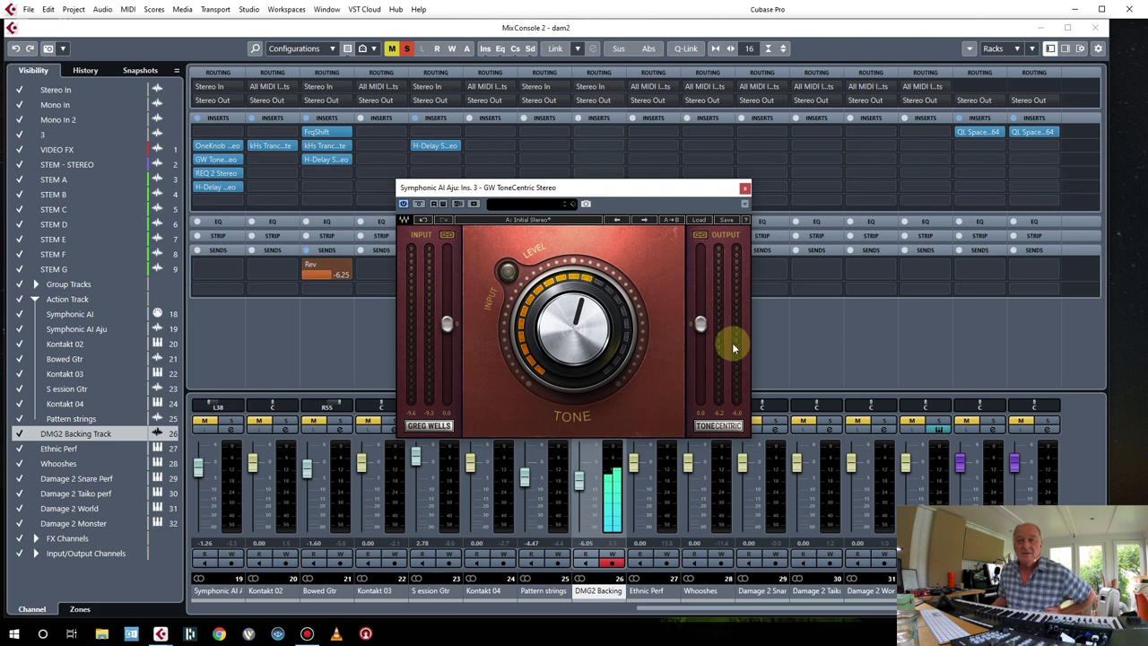
drag(614, 187, 711, 44)
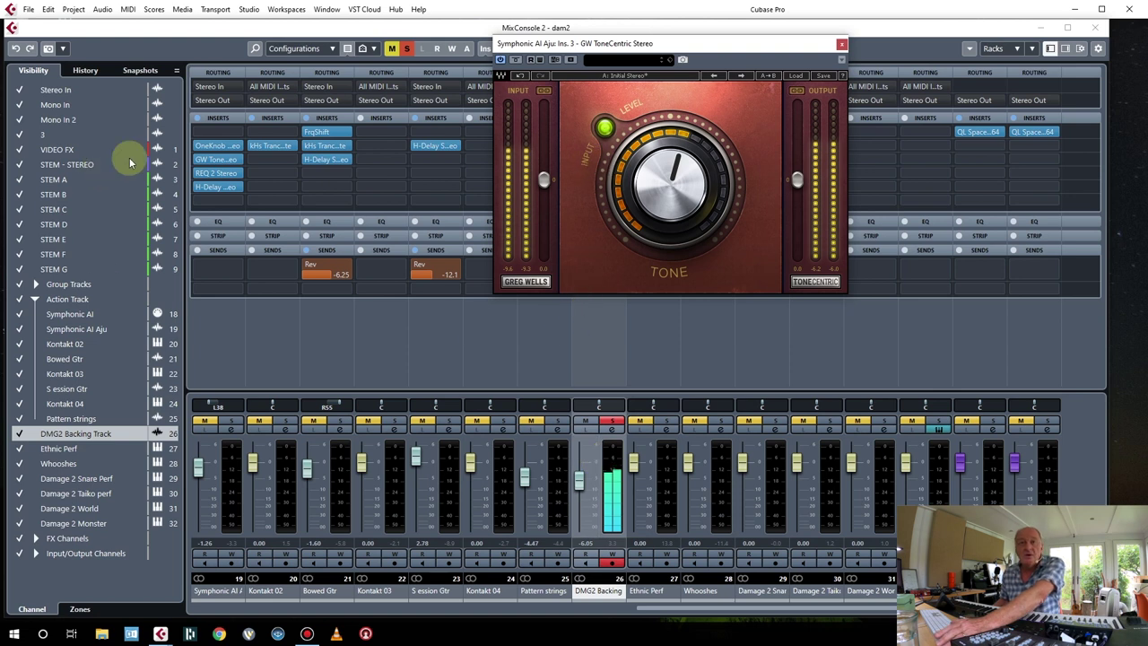
click(205, 173)
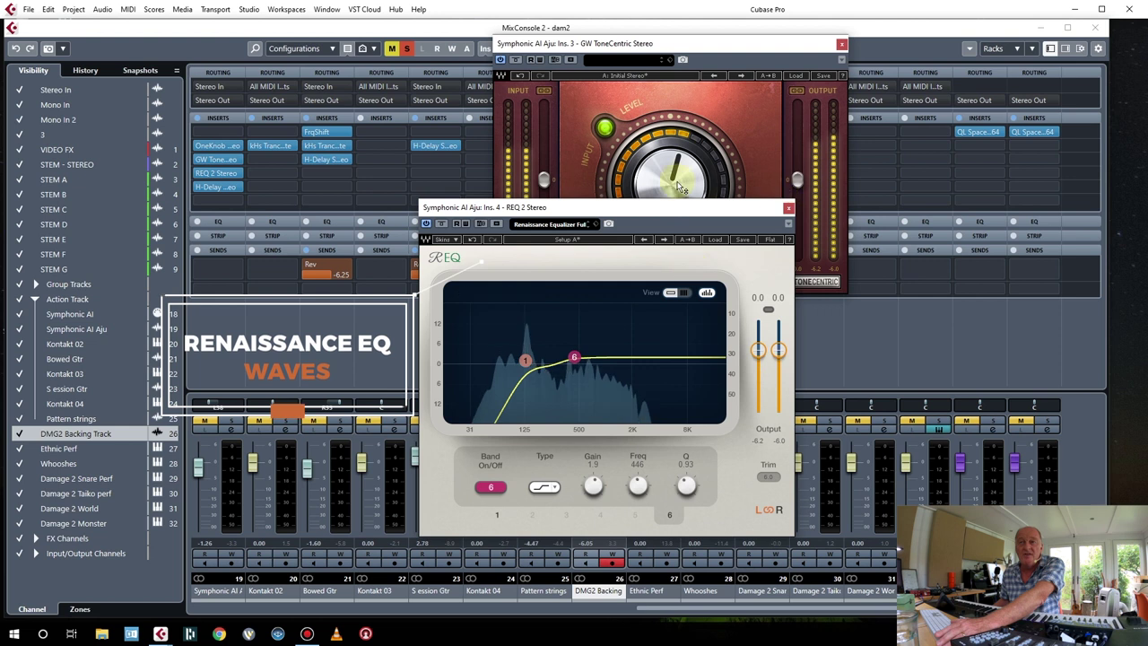
click(789, 210)
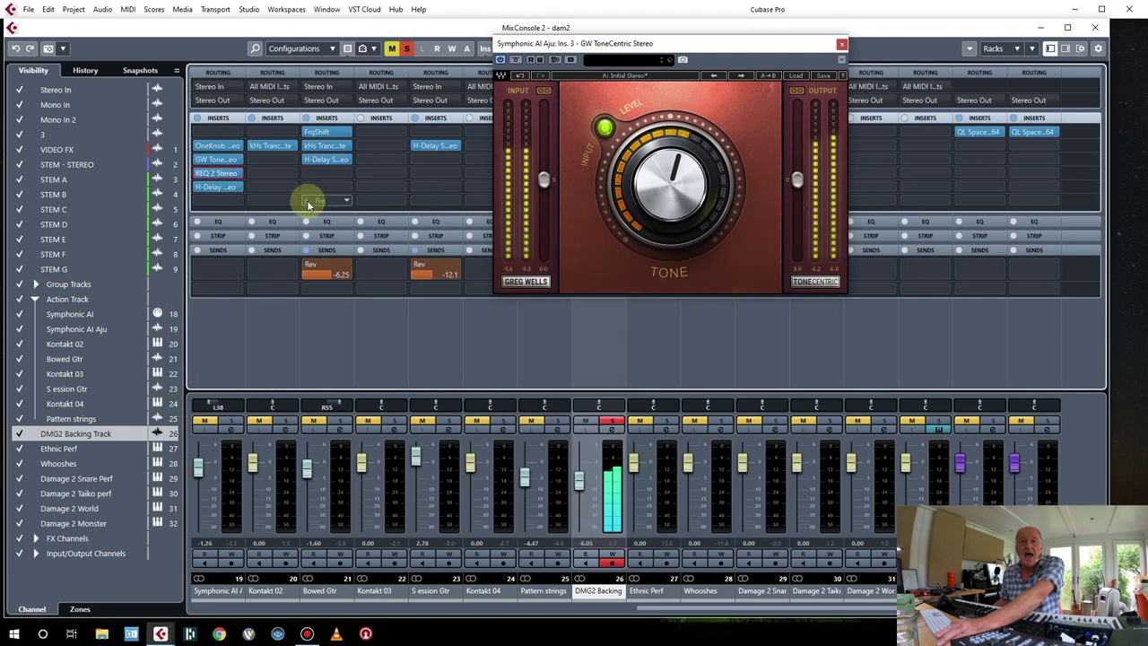
click(197, 175)
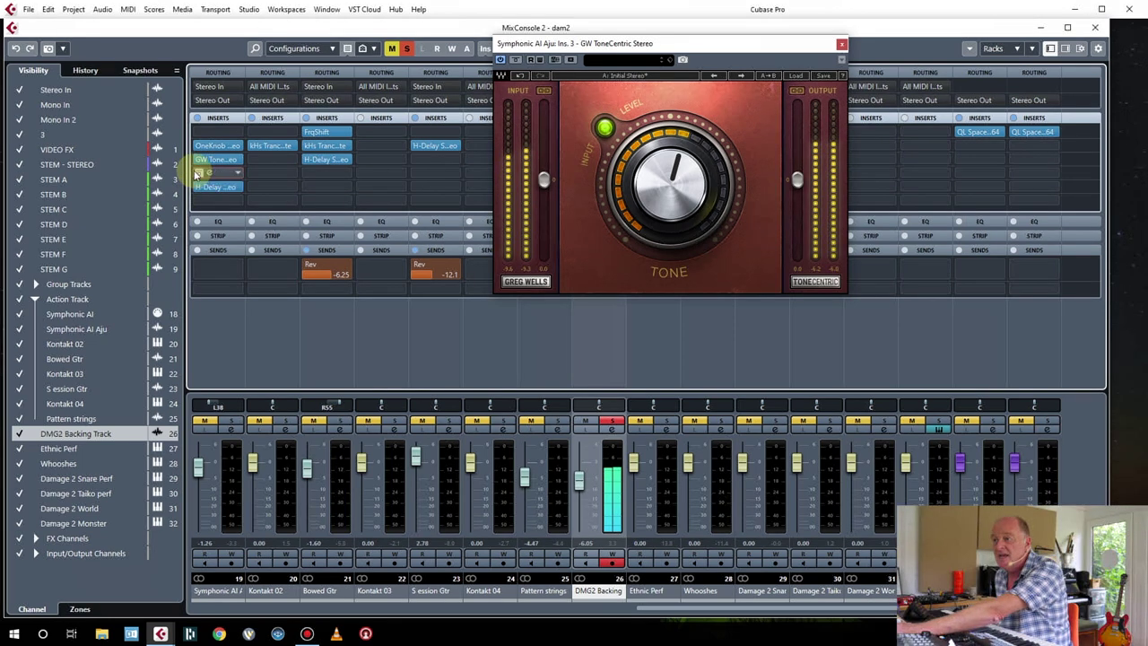
click(209, 188)
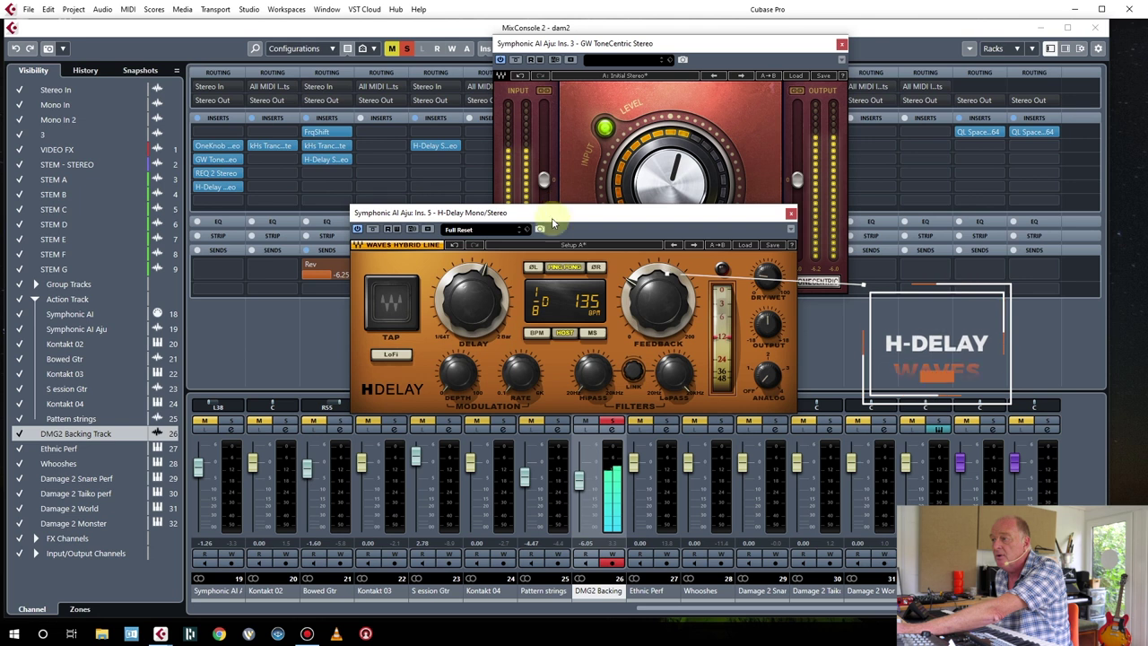
drag(592, 217, 539, 267)
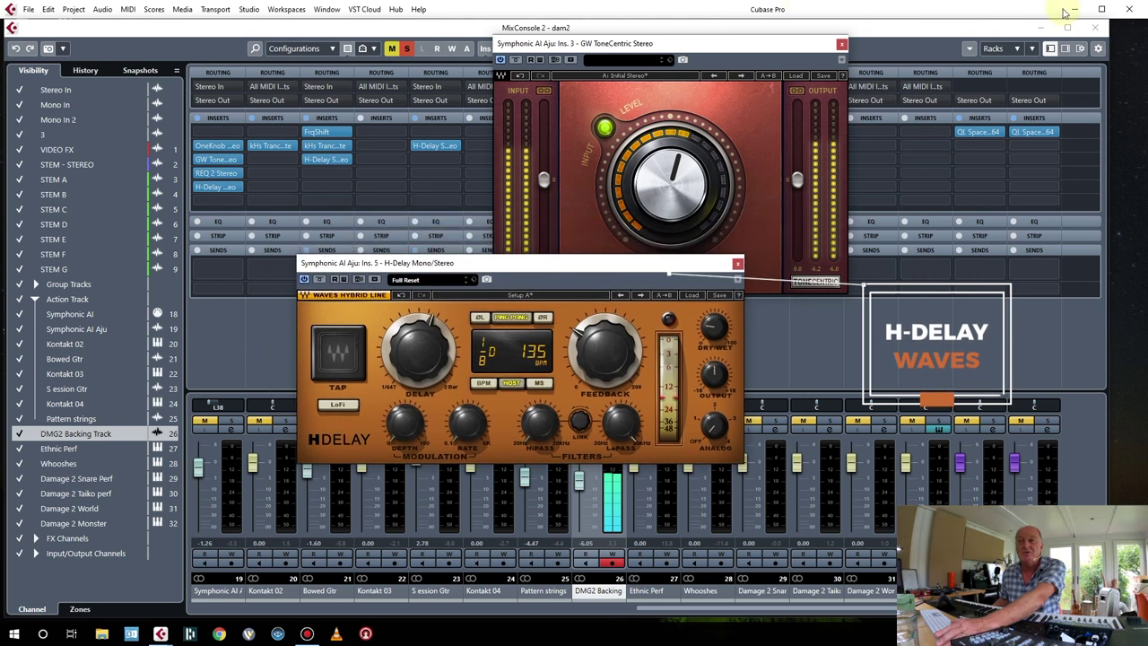
click(737, 264)
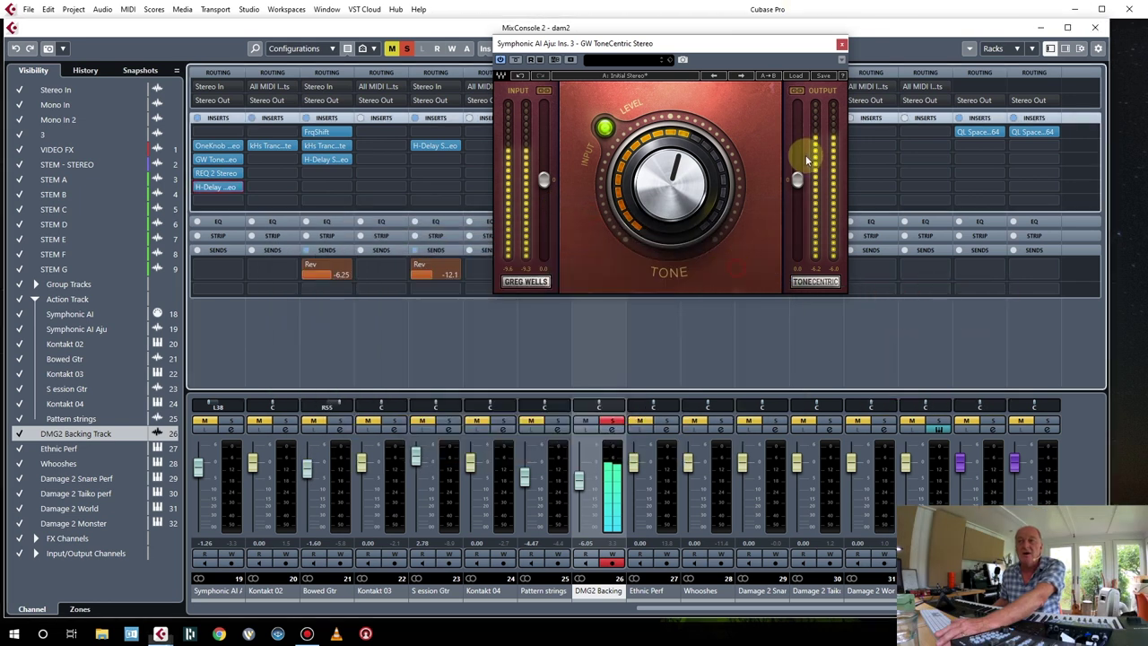
click(842, 45)
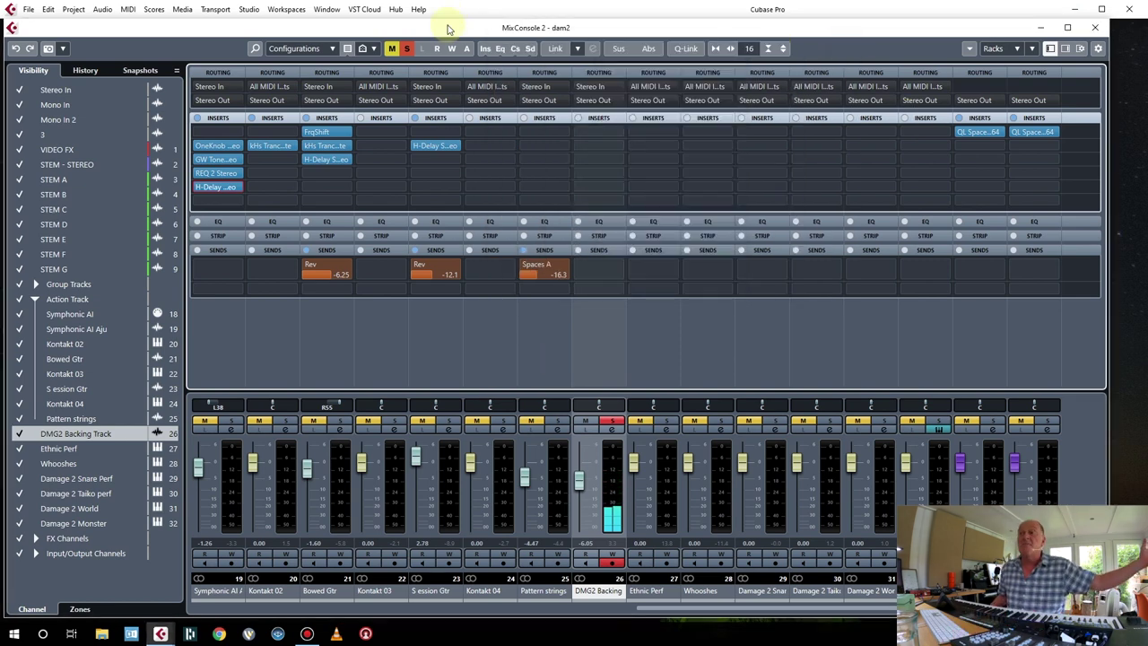
Switch from the mixer back to the project window and audition the Damage 2 Taiko perf track.
click(1041, 28)
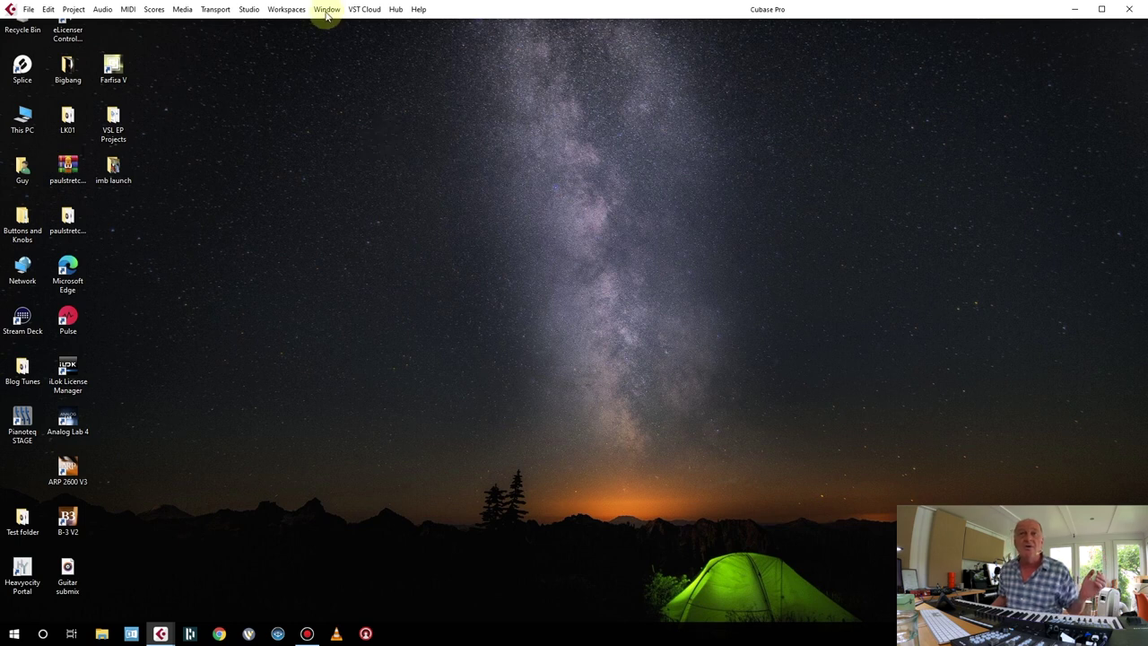
click(249, 9)
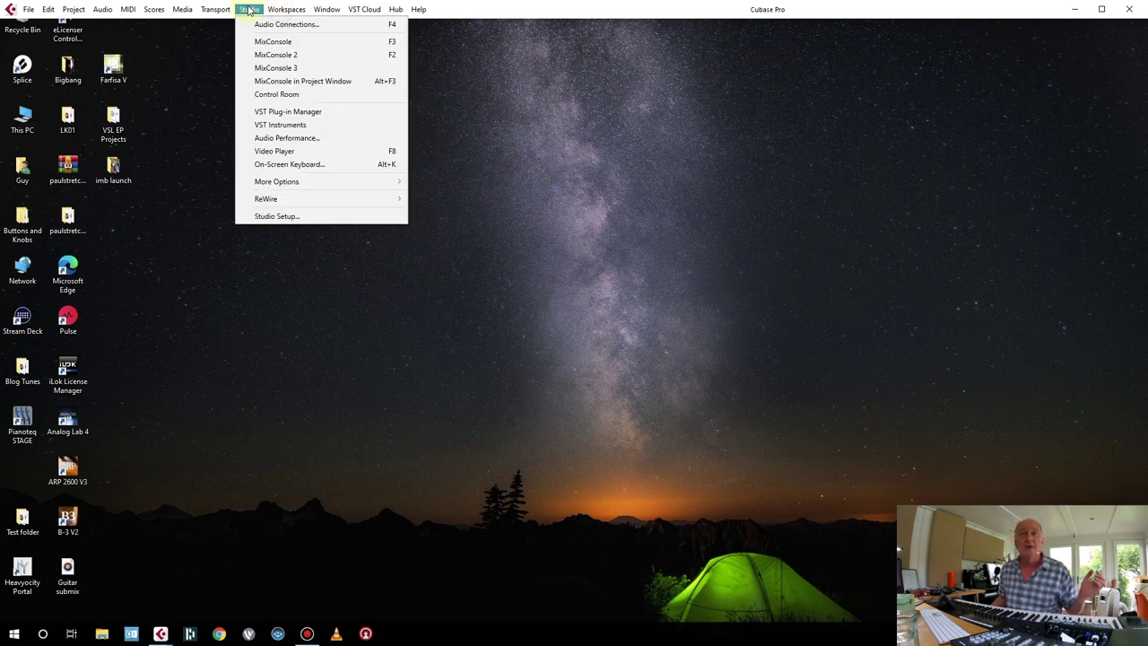
mouse_move(287, 8)
click(320, 97)
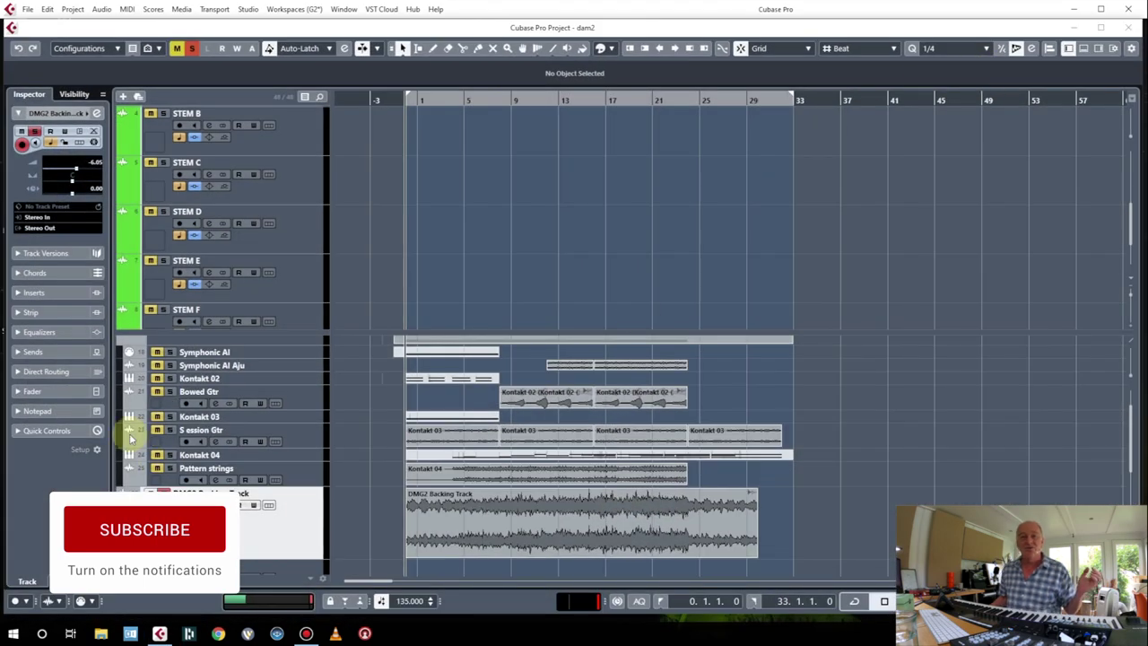
click(211, 397)
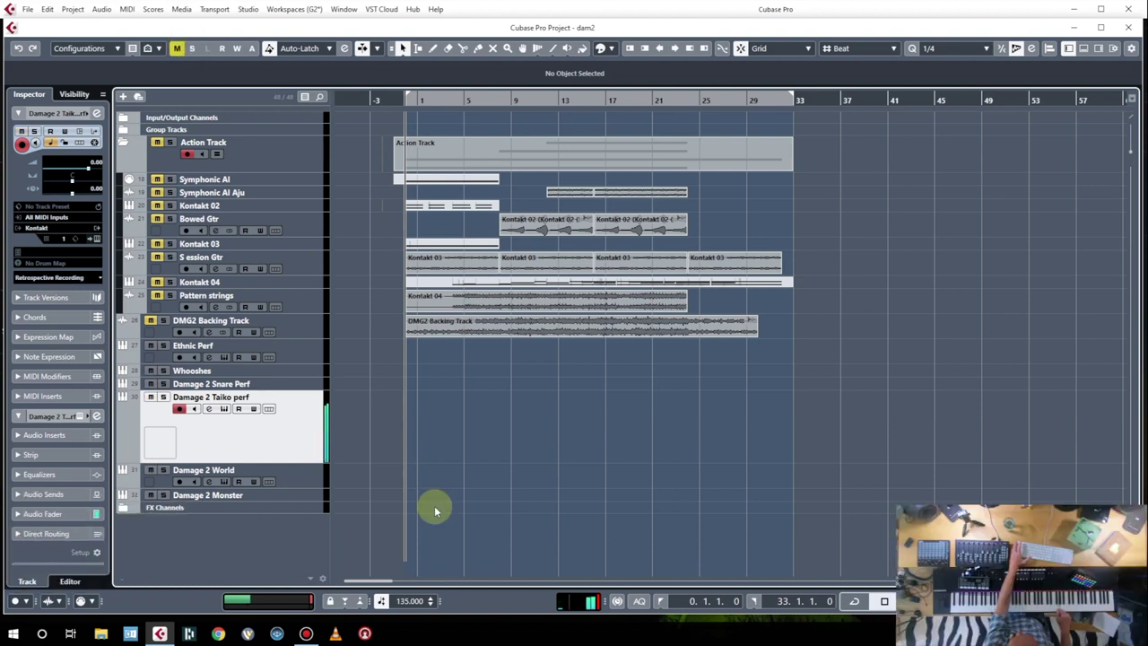
key(space)
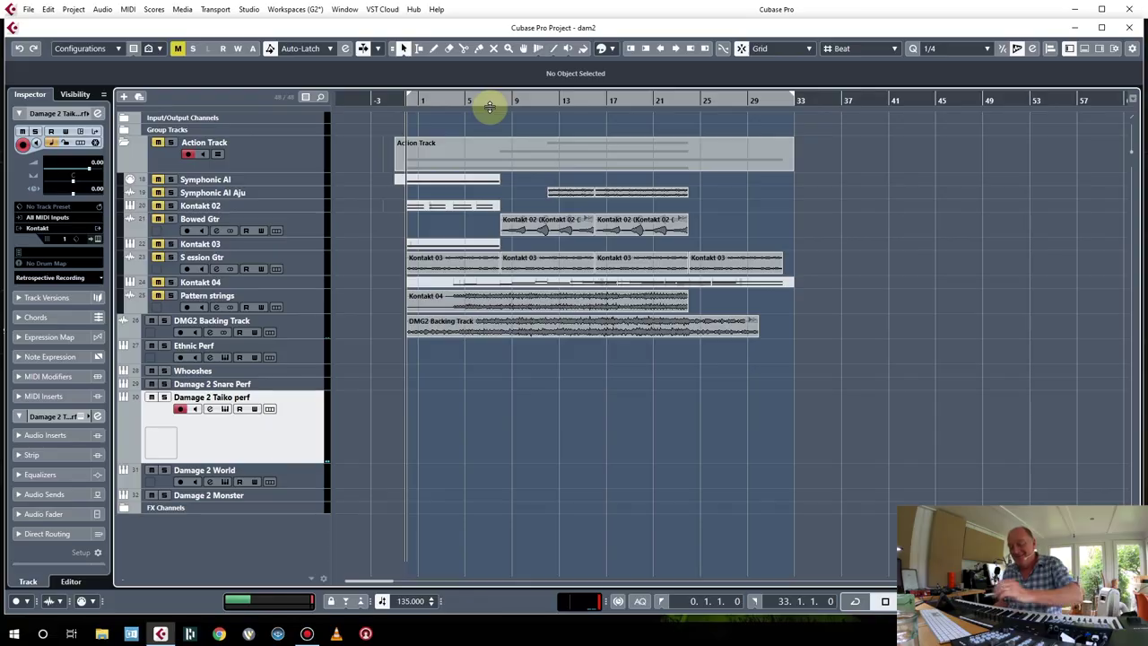
Record a drum part on the Damage 2 Monster track against the backing track, from bar 0 to bar 26.
scroll(488, 106, left, 3)
drag(490, 106, 673, 102)
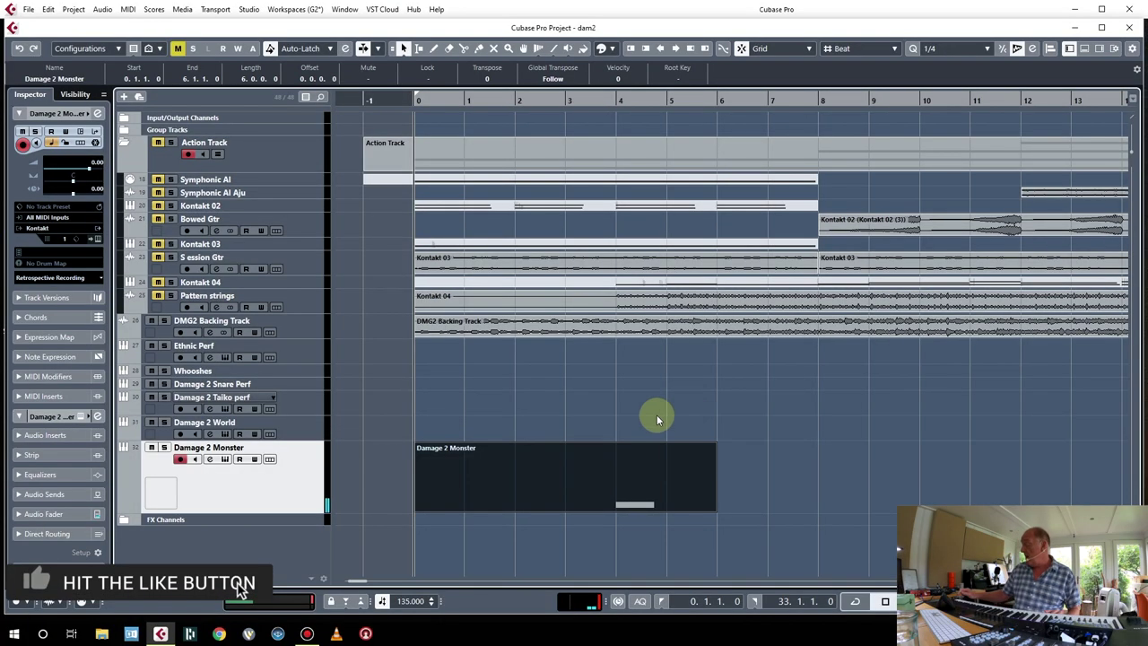
click(657, 415)
key(space)
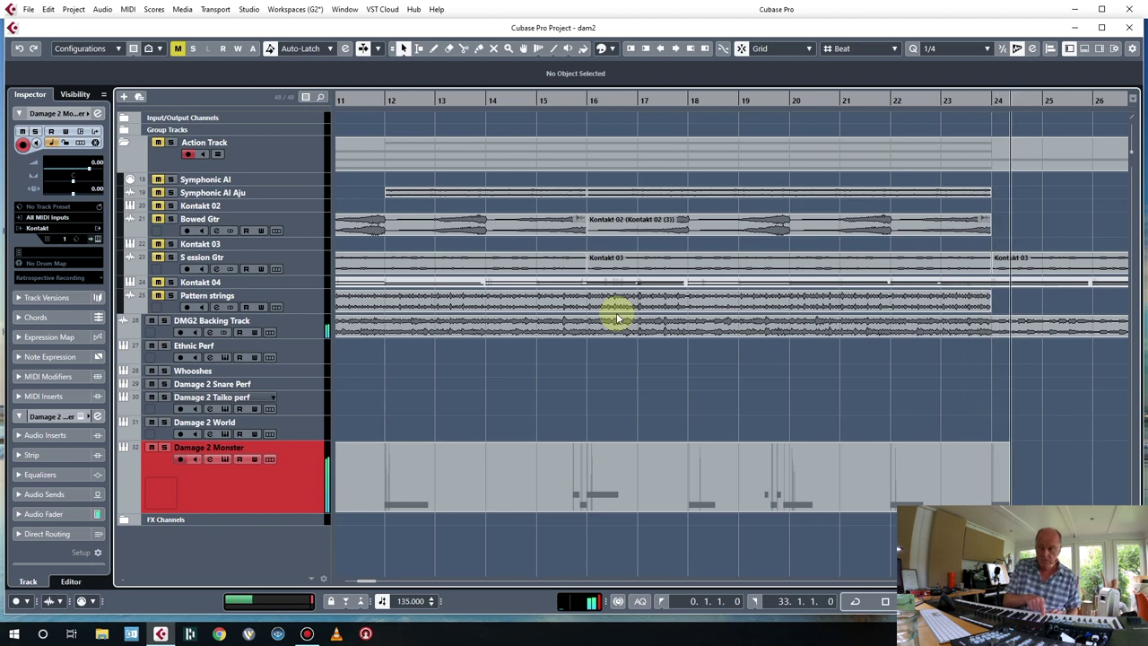
key(space)
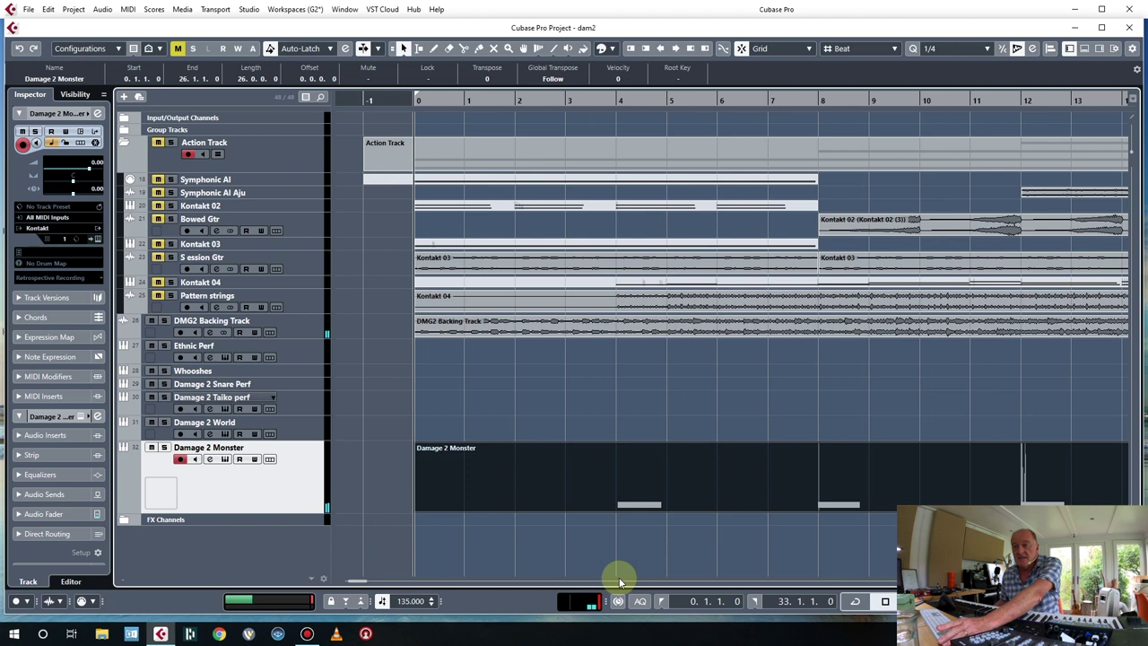
Open the recorded Damage 2 Monster part for note editing and select the group of notes around bars 15 and 16.
double_click(685, 479)
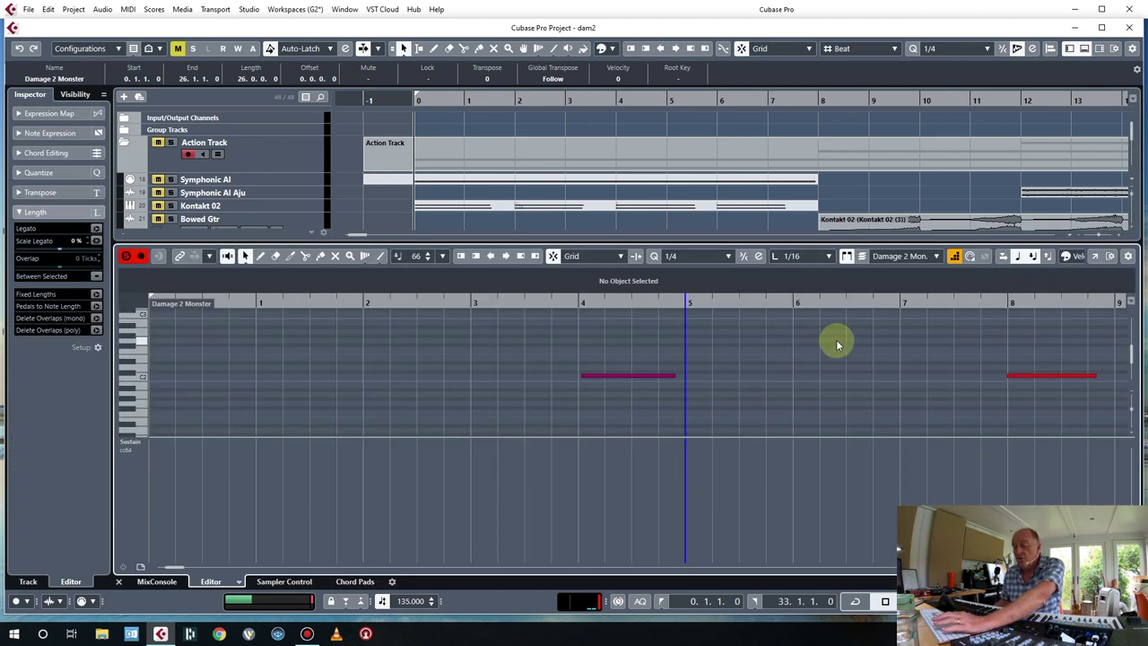
key(g)
key(g)
key(g)
key(g)
key(g)
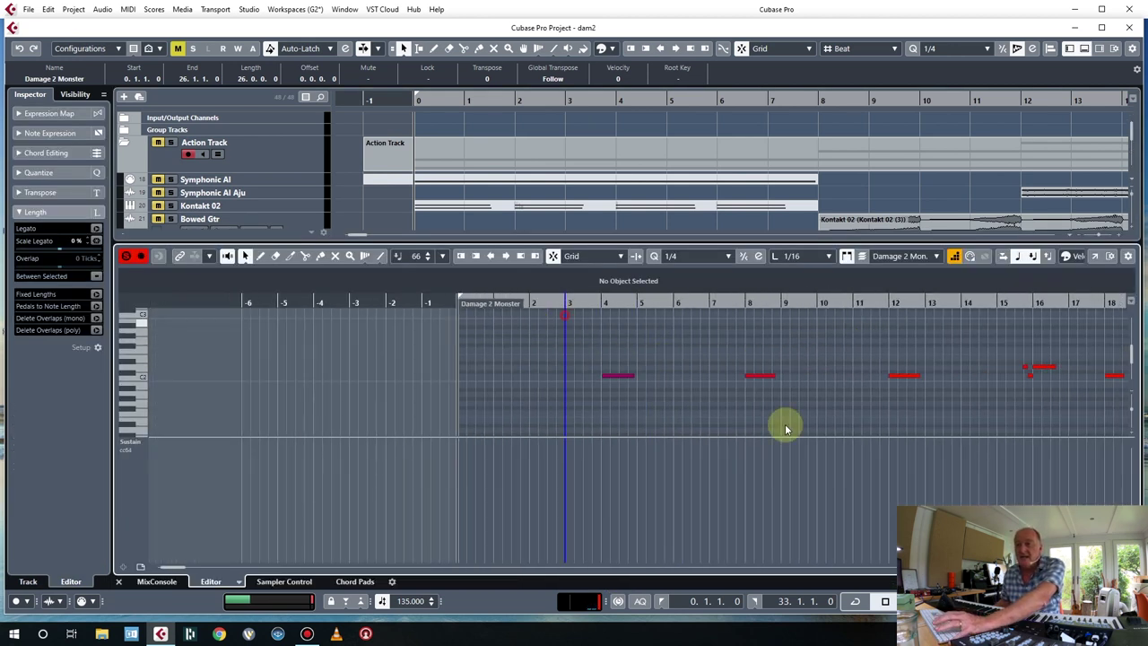
click(987, 371)
scroll(986, 371, down, 1)
scroll(960, 398, up, 2)
drag(1005, 339, 1055, 413)
scroll(1055, 415, right, 4)
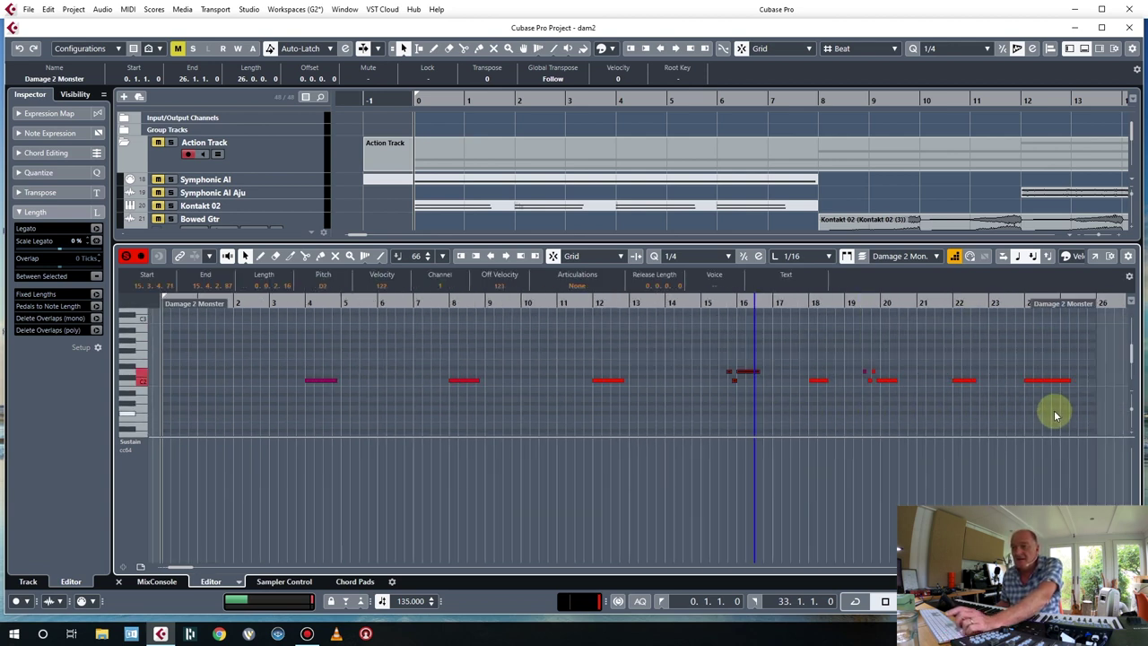
Quantize the recorded Damage 2 Monster notes to 1/16 and delete the cluster of notes around bars 19 and 20.
click(855, 358)
click(886, 387)
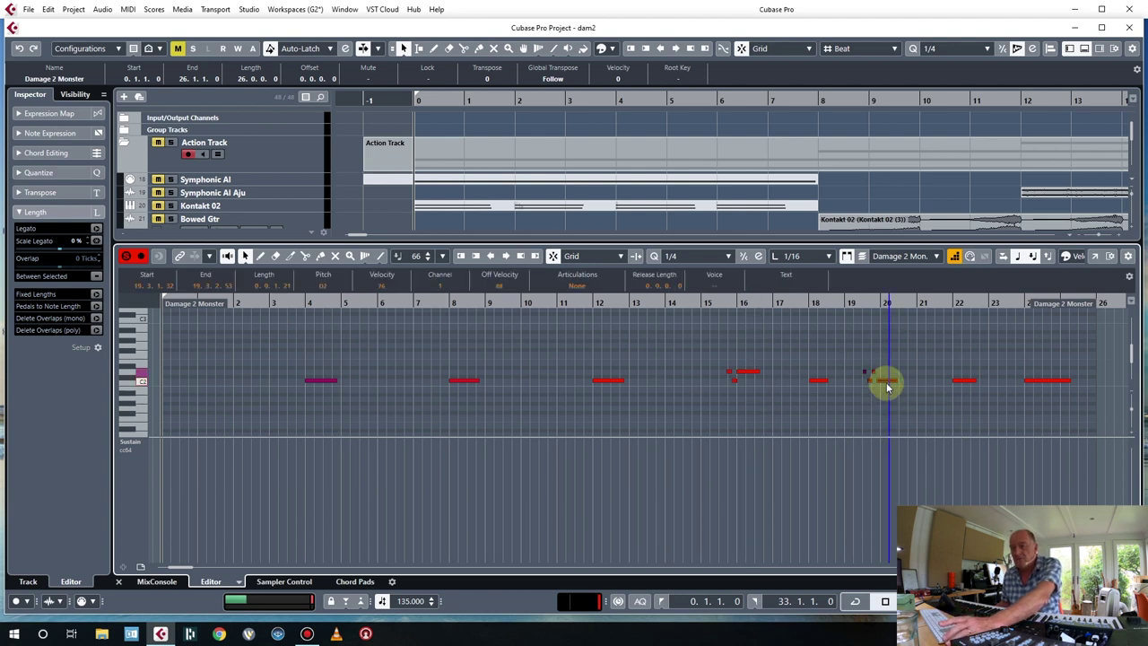
click(888, 375)
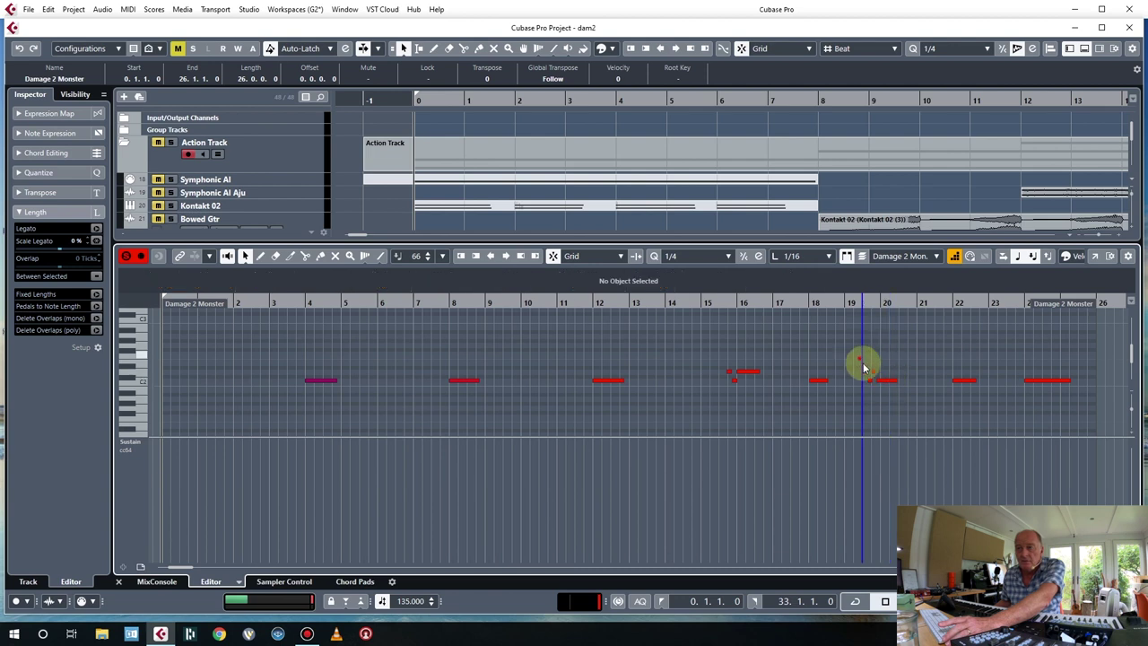
drag(864, 366, 890, 395)
key(Delete)
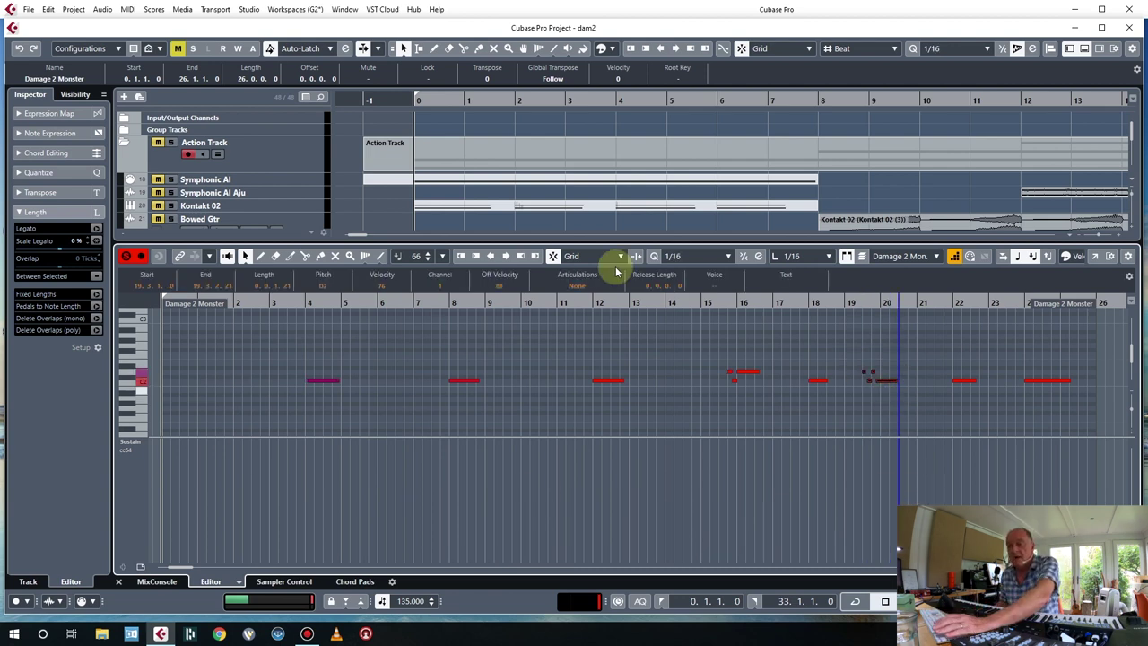
Select the last two notes at bars 22 and 24, and close the note editor with playback running from the start.
key(Right)
drag(930, 346, 1052, 414)
key(space)
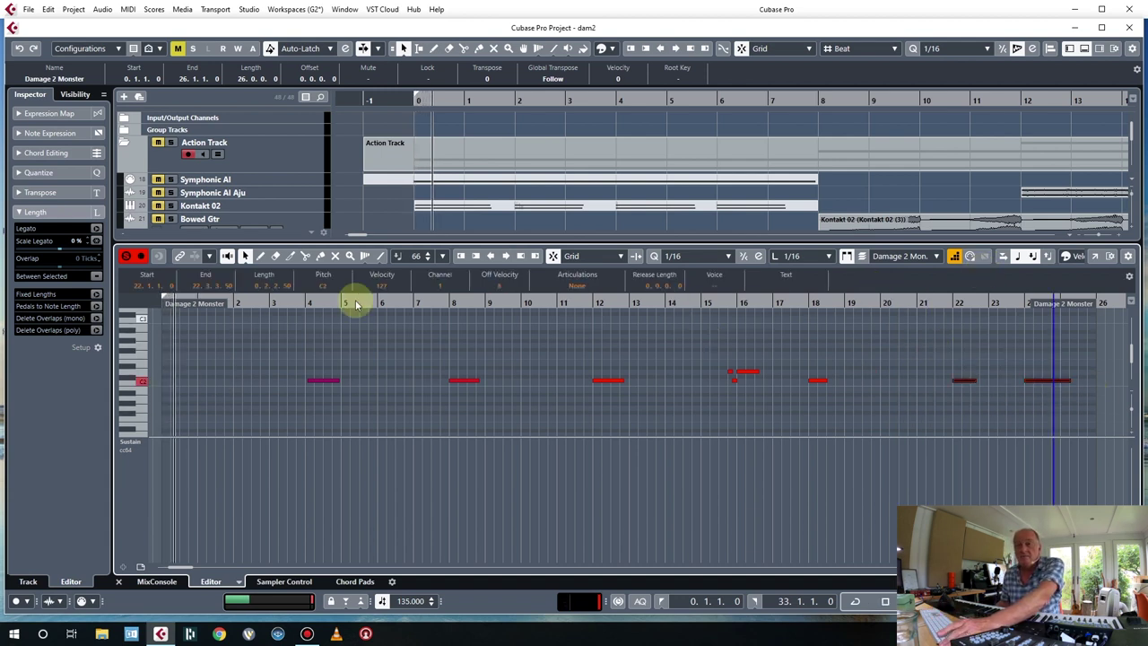
click(119, 581)
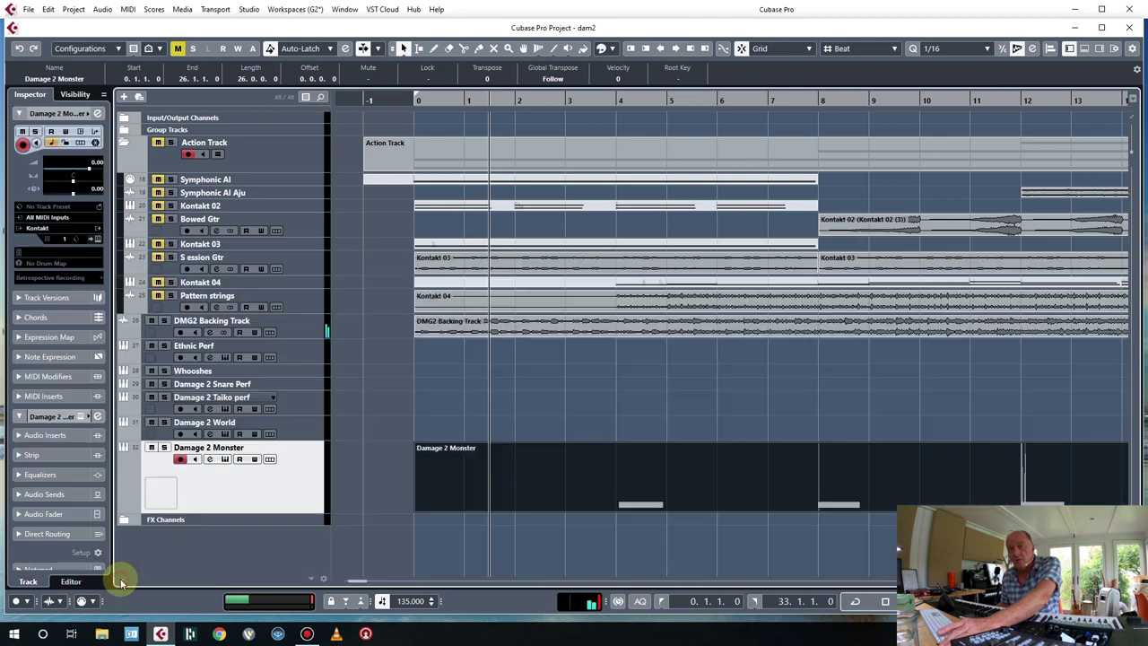
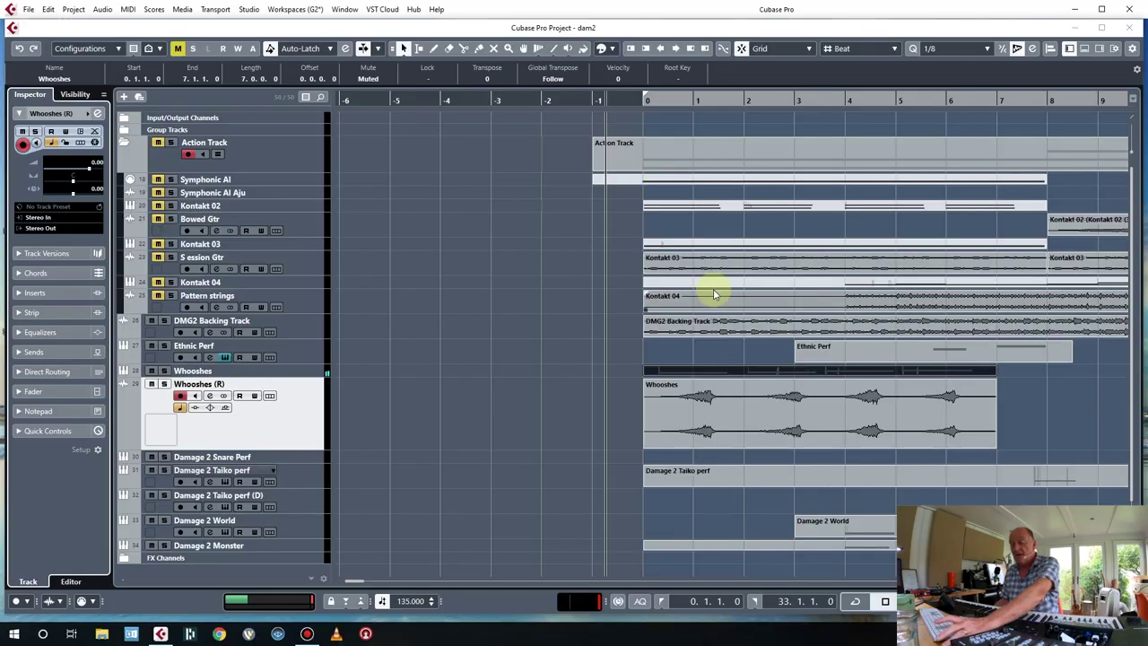
Split the Whooshes (R) audio event after each of its four swells and delete the leftover tail.
key(3)
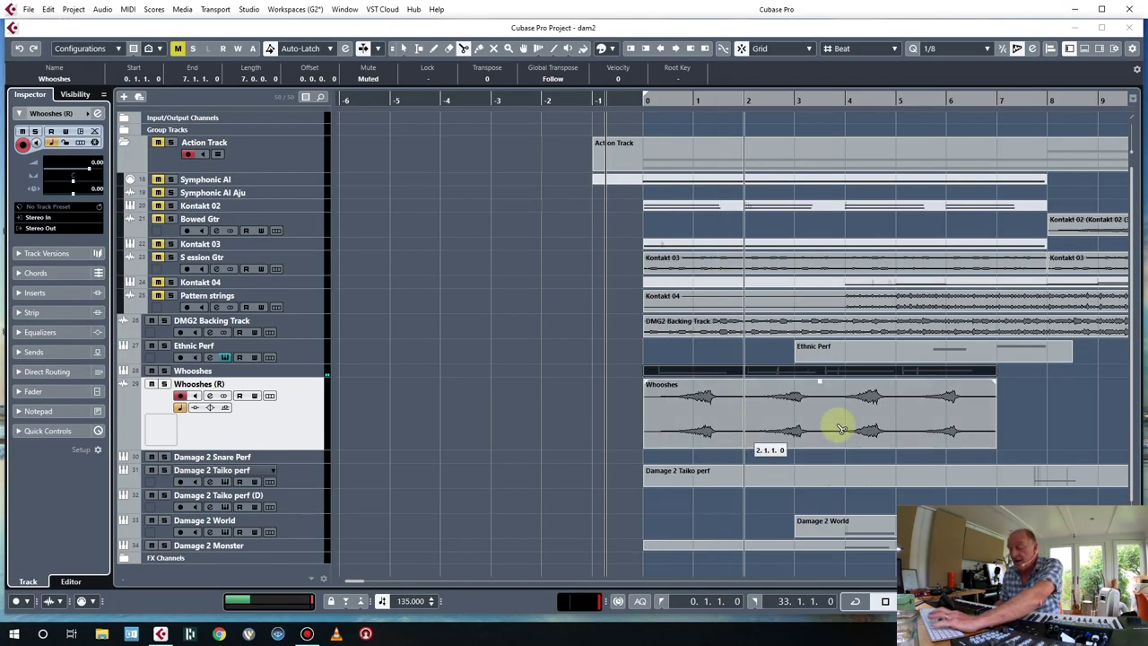
click(722, 413)
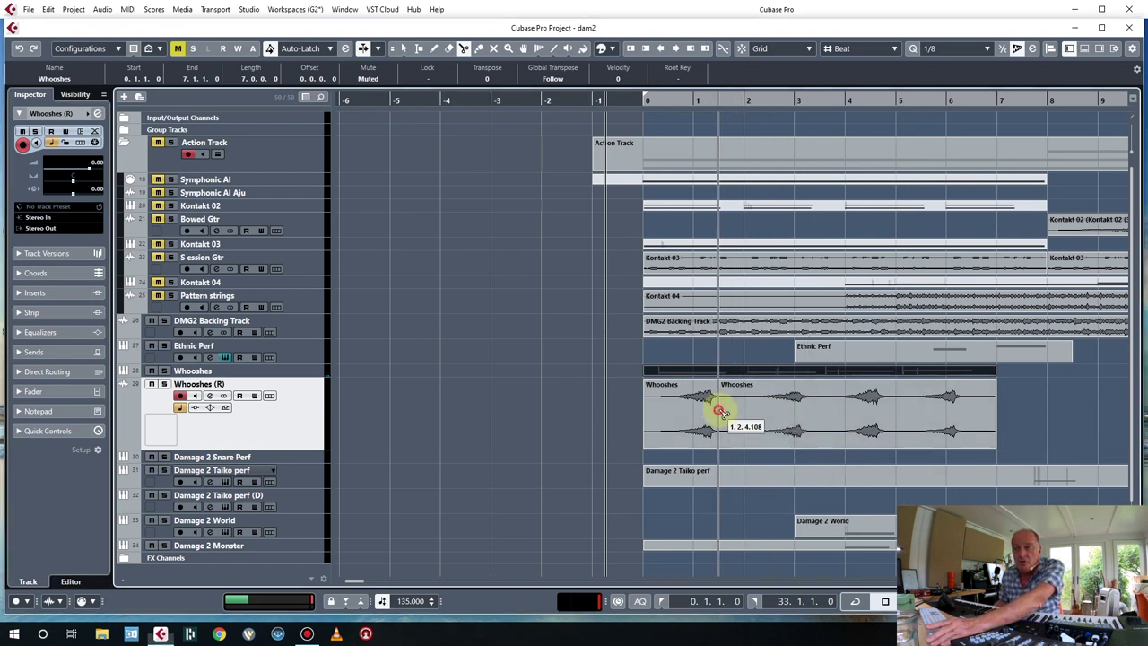
click(812, 409)
click(888, 399)
click(960, 409)
key(1)
click(987, 403)
key(Delete)
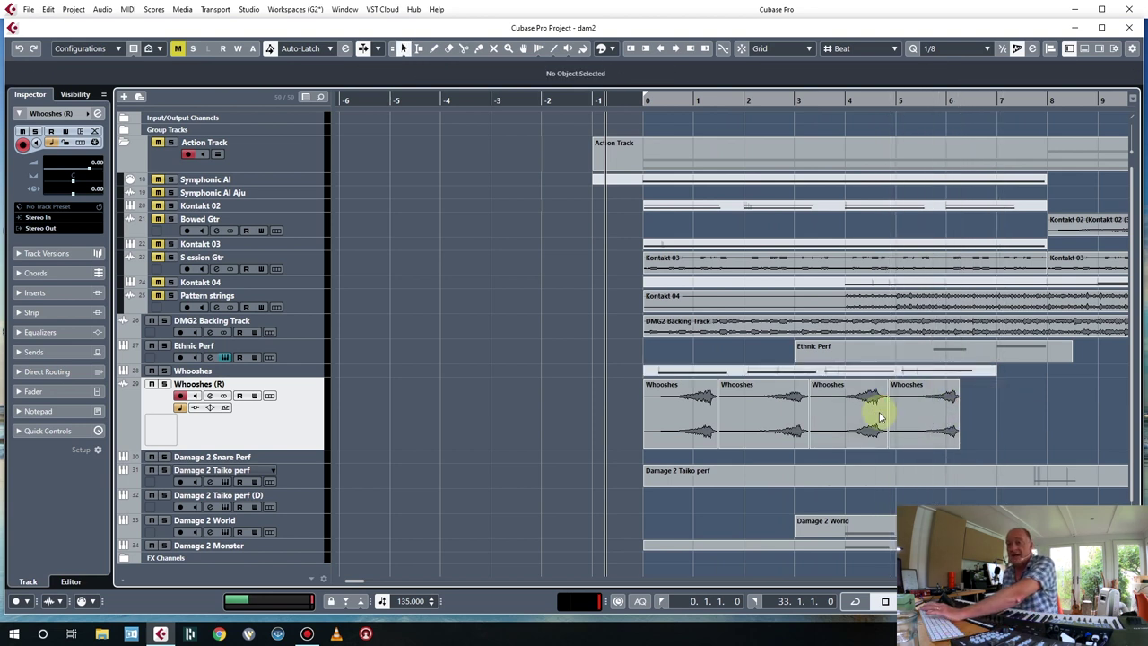
Spread the four Whooshes events out along the Whooshes (R) track, placing the last one at about bar 11.
drag(920, 409, 1123, 399)
click(710, 408)
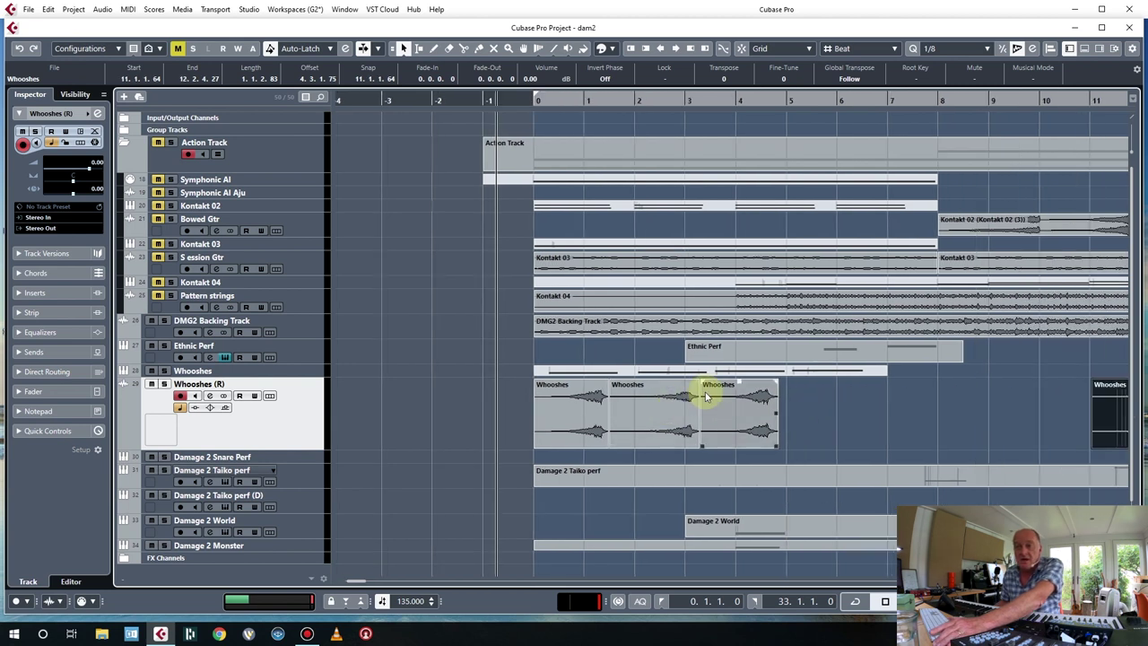
drag(746, 408, 868, 403)
drag(628, 402, 825, 395)
drag(571, 403, 707, 397)
Adjust the first Whooshes event to run from 2.3.3.115 to 4.1.2.0 and give it a fade-out of 0.0.0.60.
key(h)
key(h)
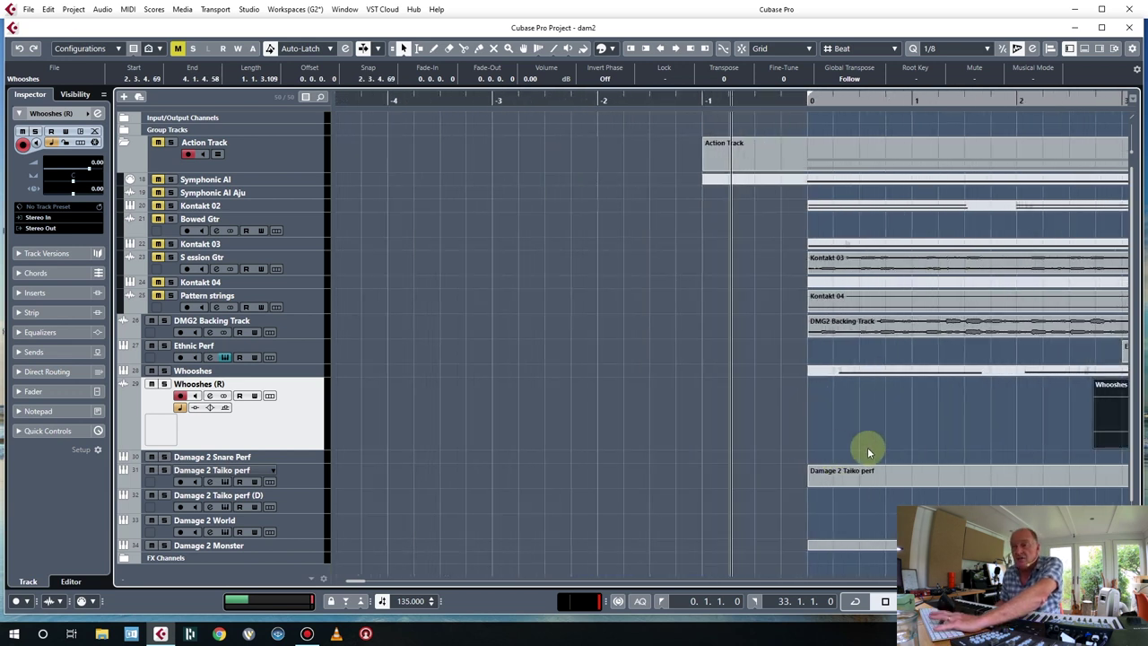
key(h)
drag(815, 404, 820, 443)
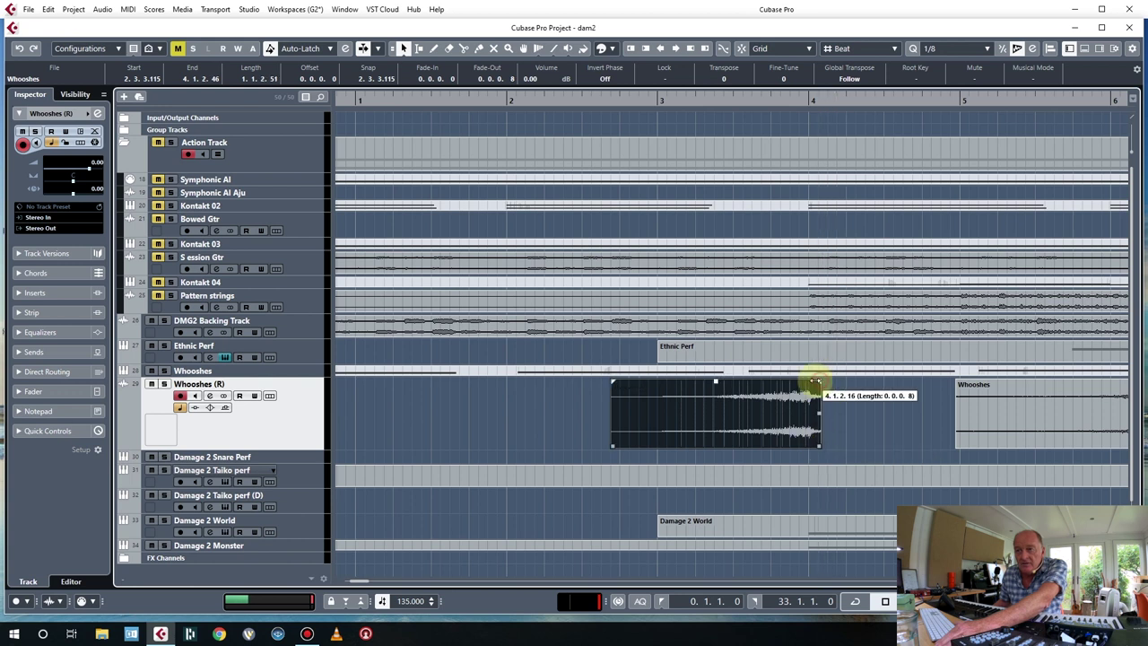
drag(811, 384, 814, 385)
drag(816, 445, 814, 445)
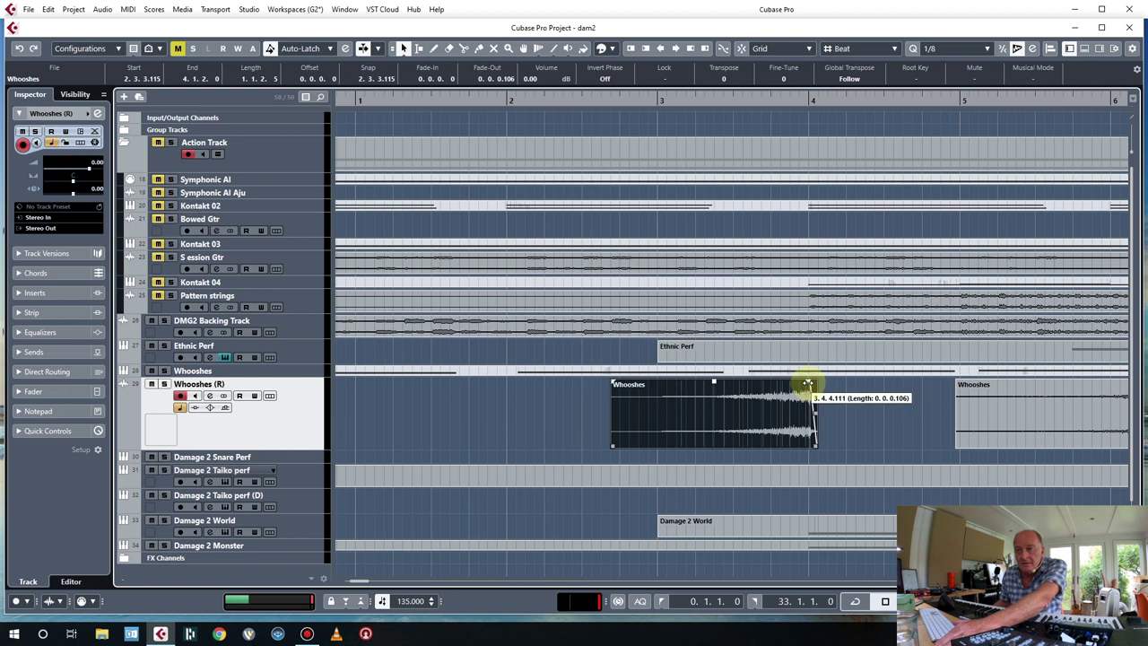
click(577, 99)
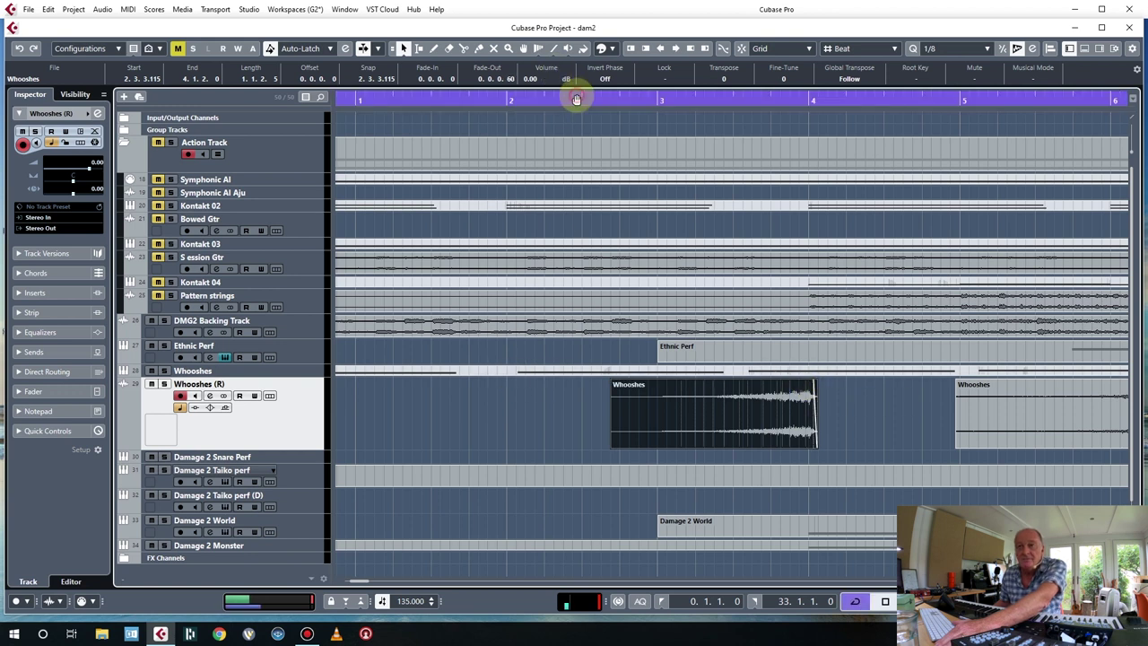
drag(576, 98, 577, 98)
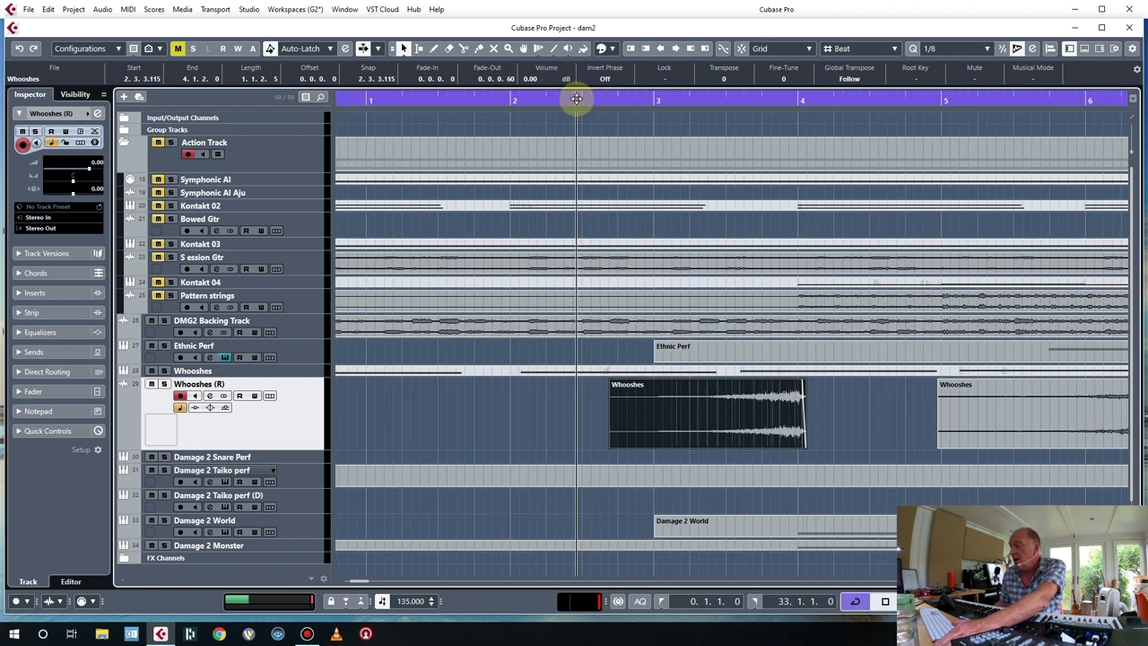
Trim the first Whooshes event to start at 3.3.4.50, with a 0.0.3.111 fade-in and its volume at -11.82 dB.
click(580, 103)
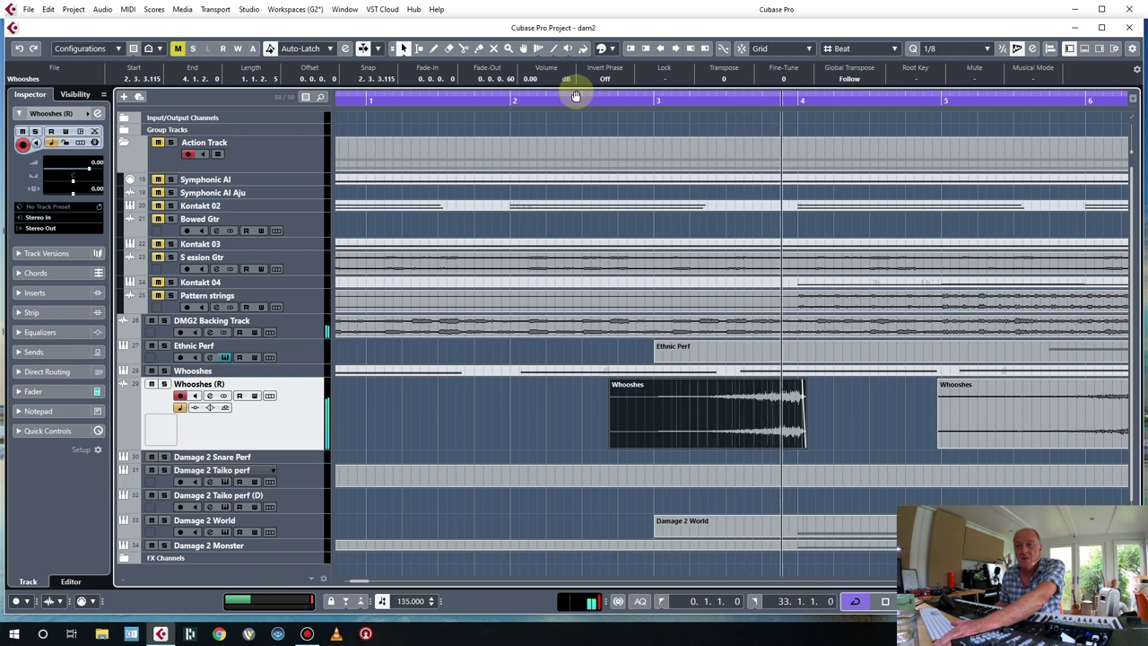
key(space)
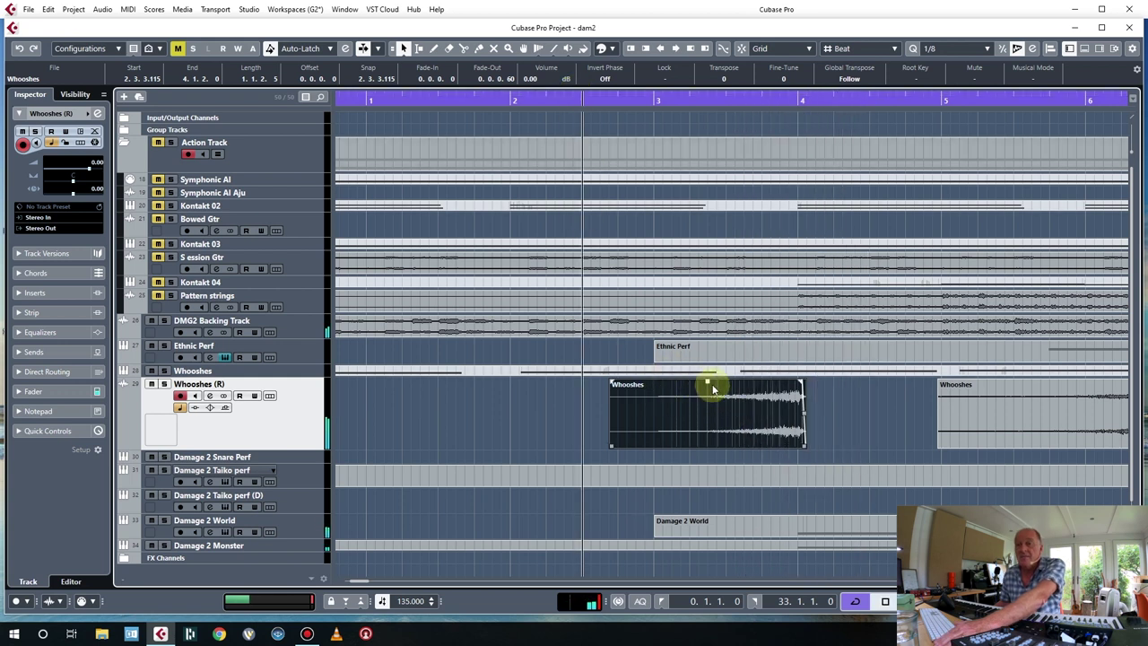
drag(609, 445, 741, 443)
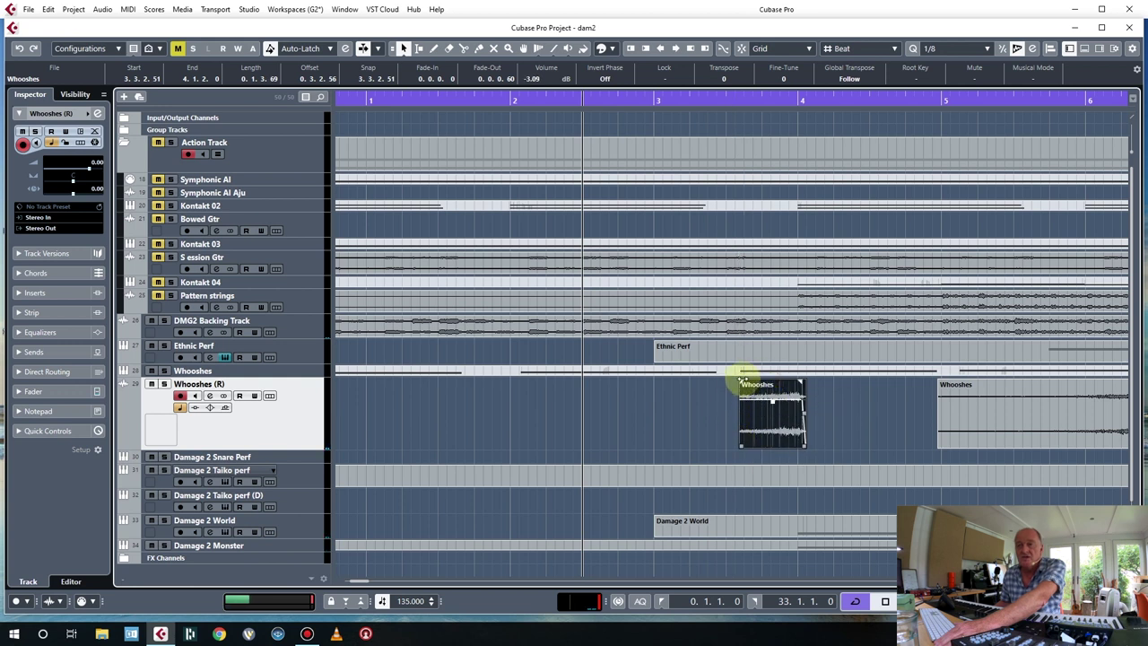
drag(774, 385, 756, 445)
key(space)
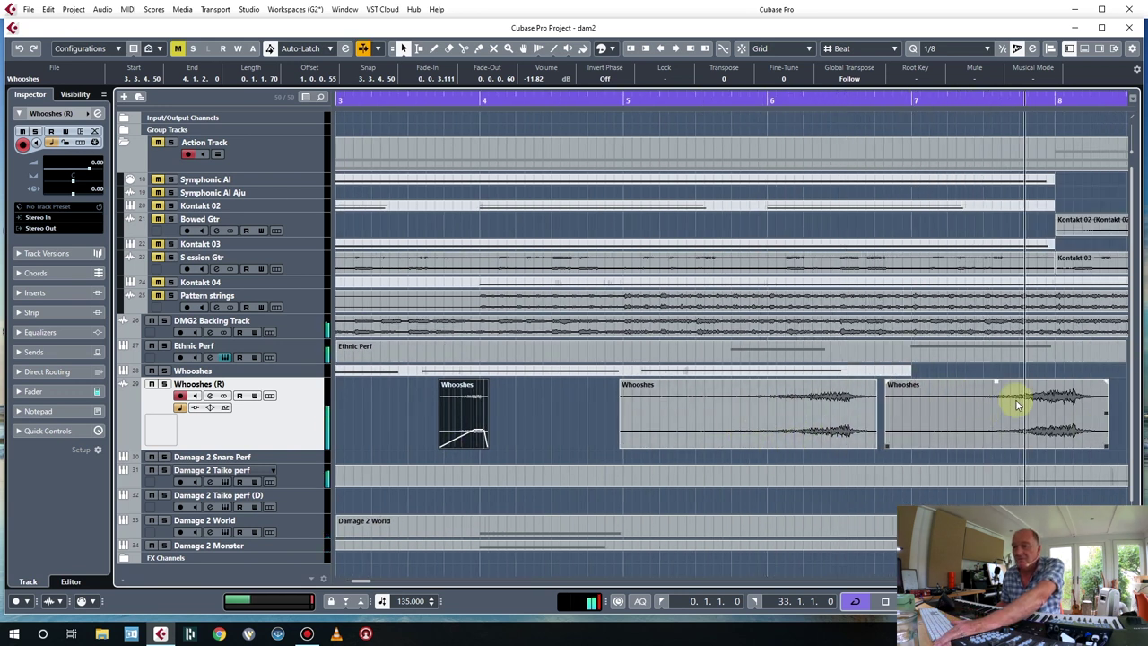
Move the third Whooshes event to start at 6.3.4.5 and delete the second Whooshes event.
drag(1017, 405, 932, 409)
click(780, 421)
key(Delete)
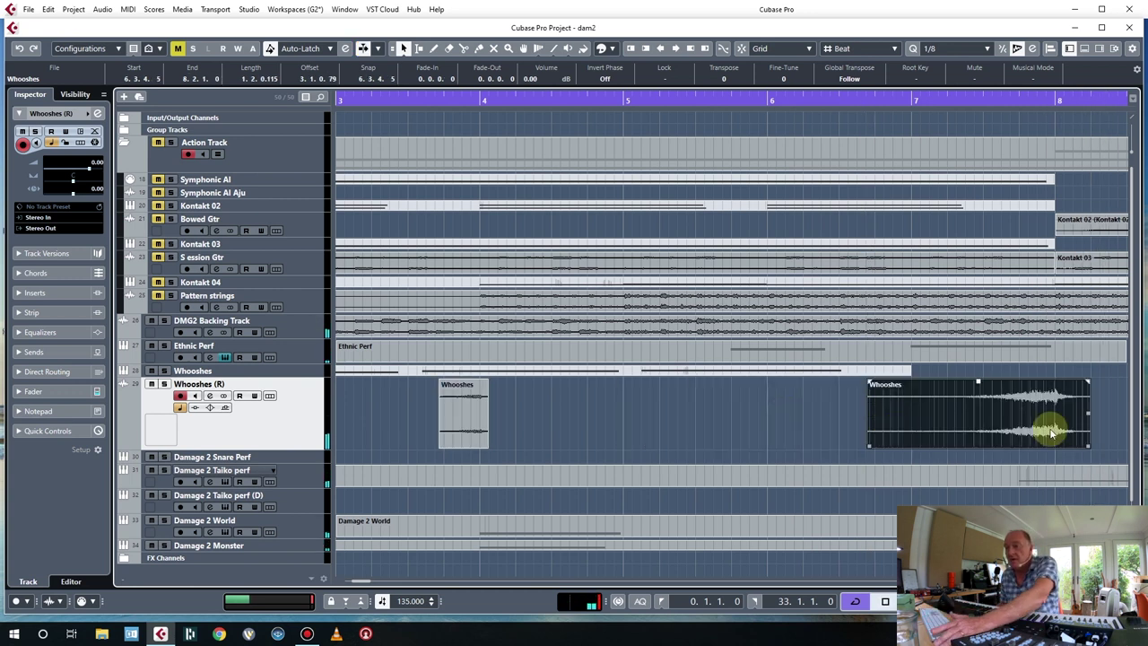
Trim the Whooshes event before bar 8 to end at 8.1.1.86, with a 0.0.0.88 fade-out and its volume at -2.88 dB.
drag(1088, 447, 1056, 448)
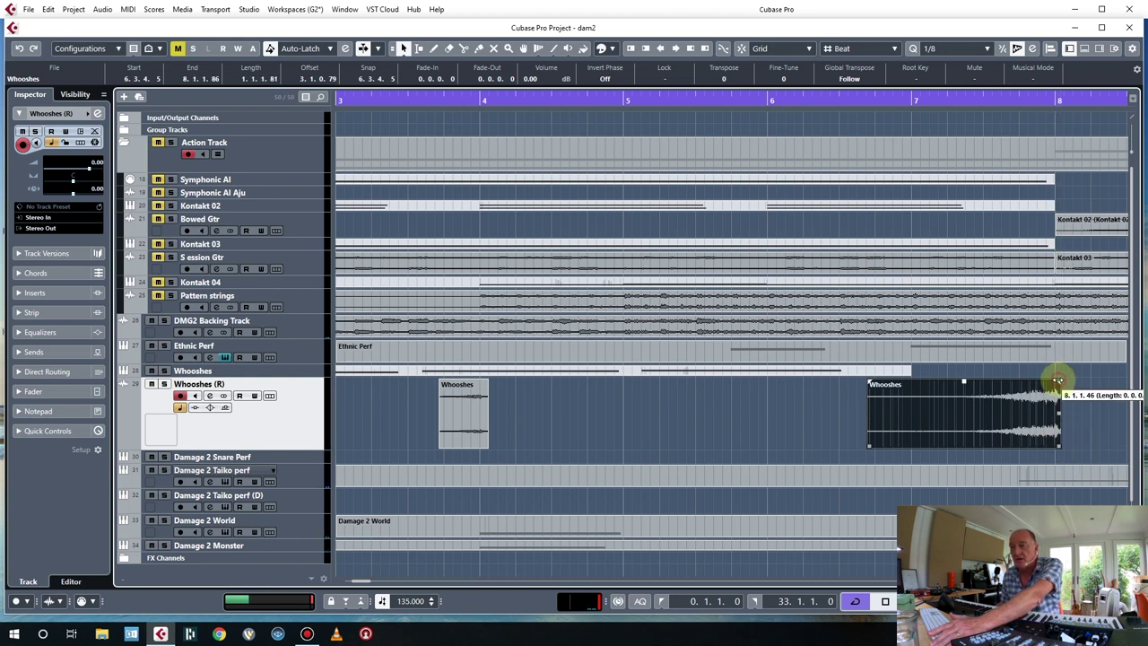
scroll(688, 464, down, 1)
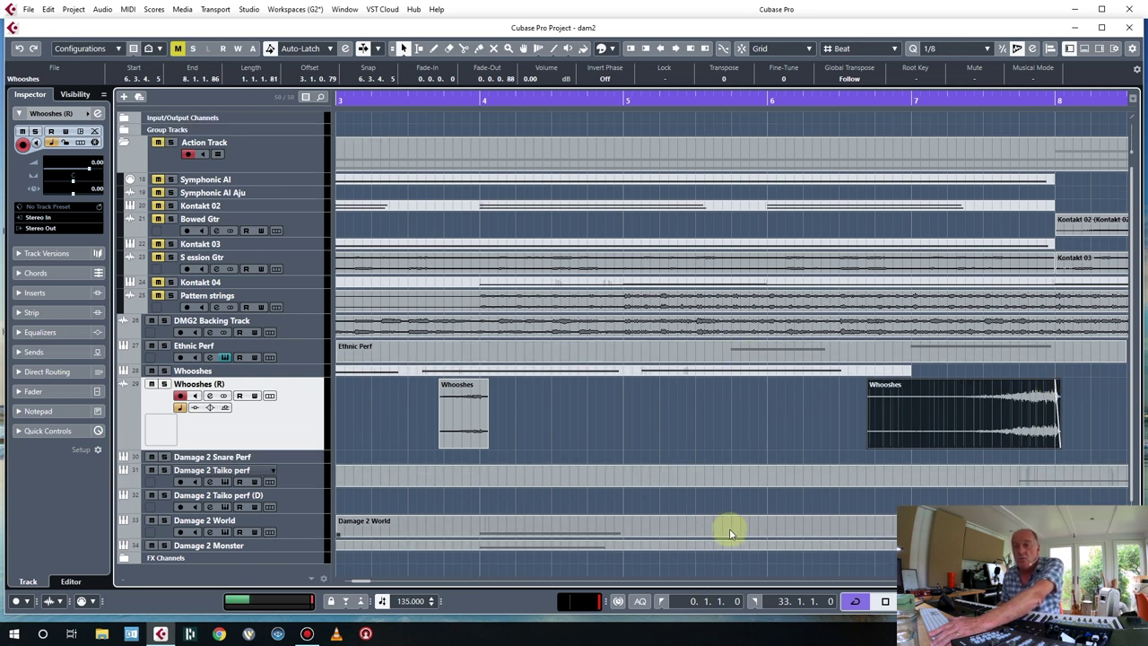
scroll(734, 517, down, 3)
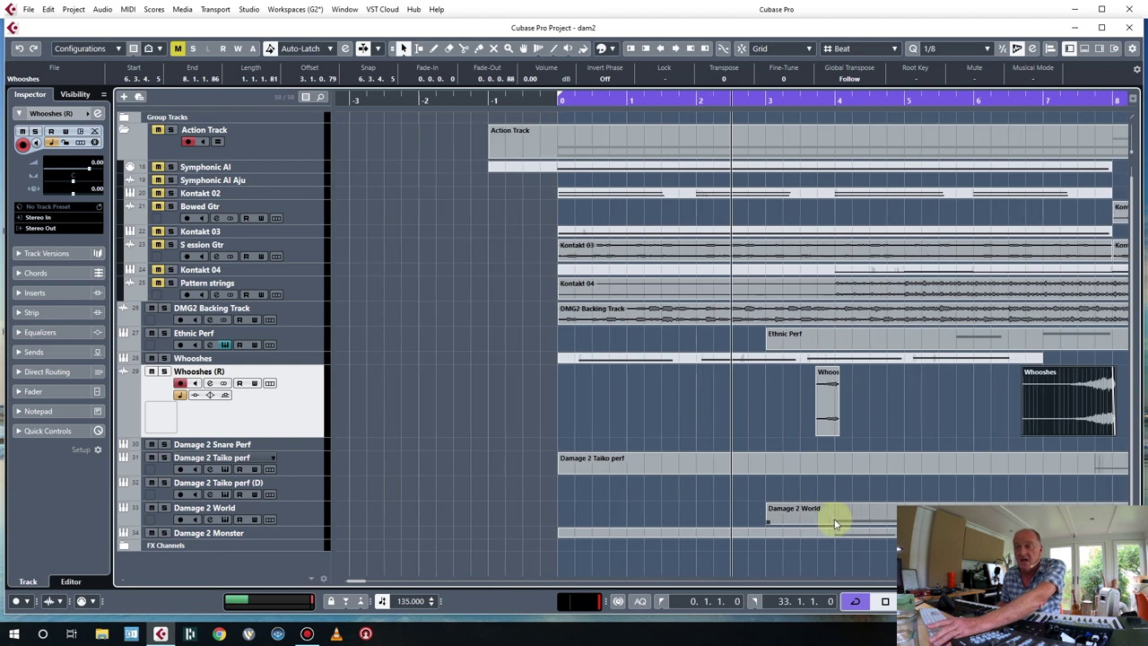
scroll(734, 517, left, 2)
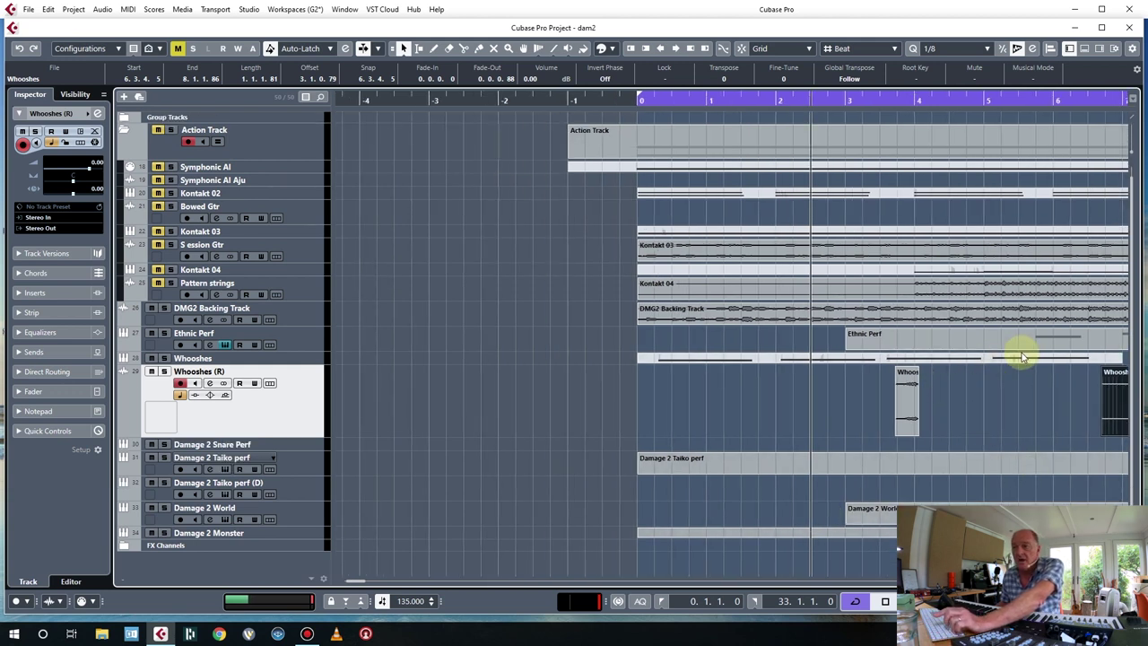
key(space)
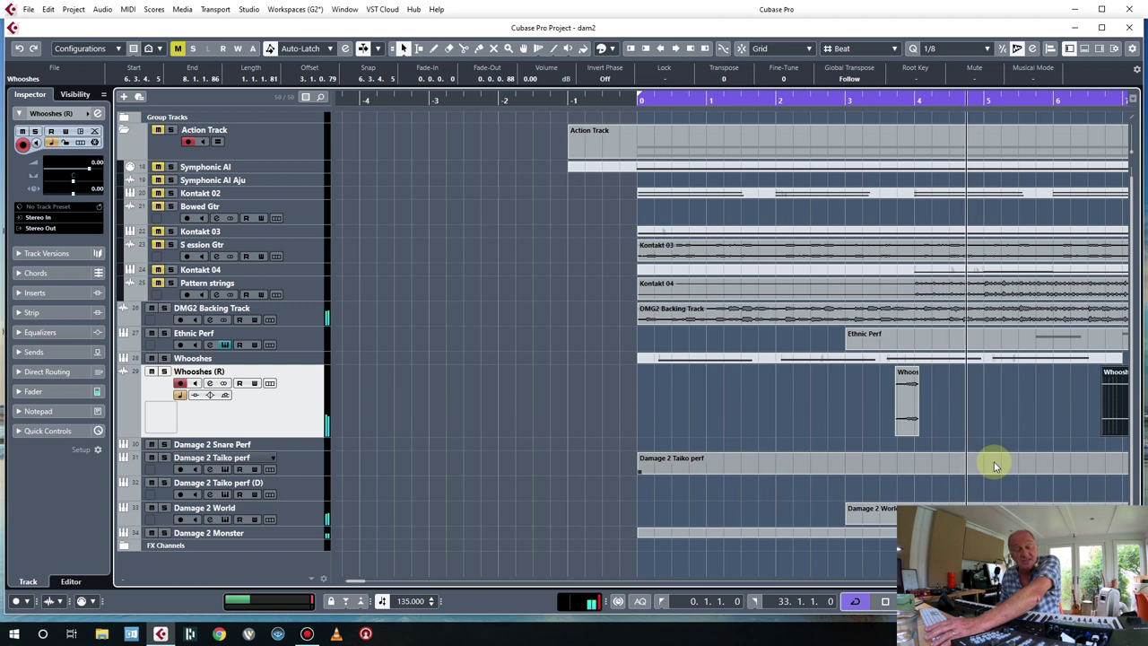
key(f)
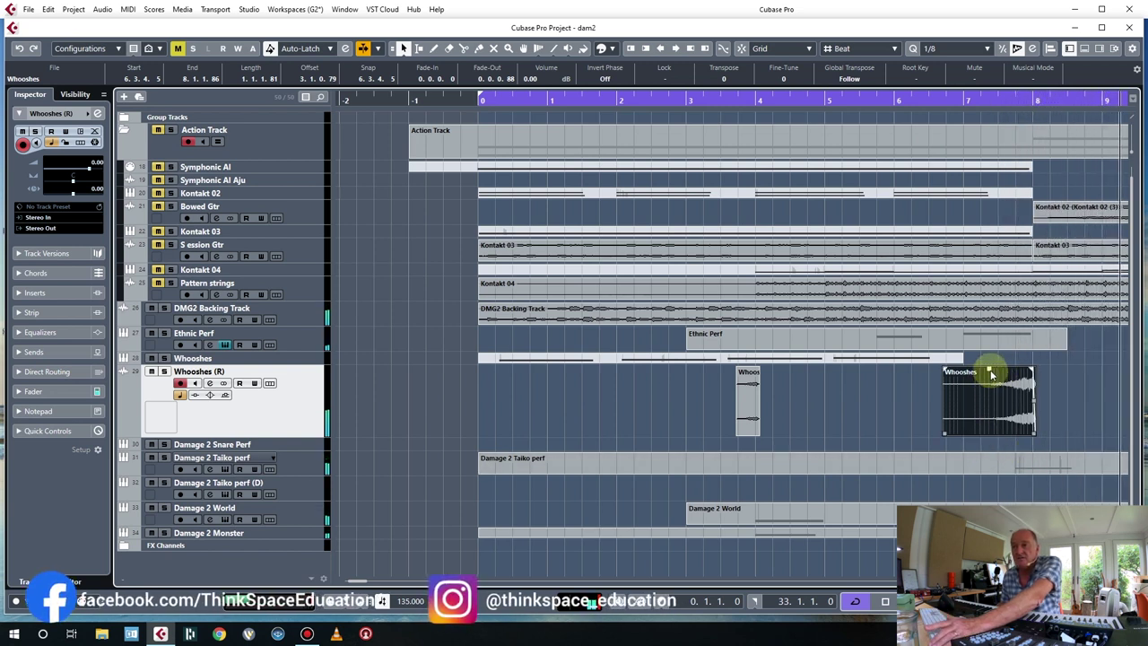
drag(987, 370, 987, 388)
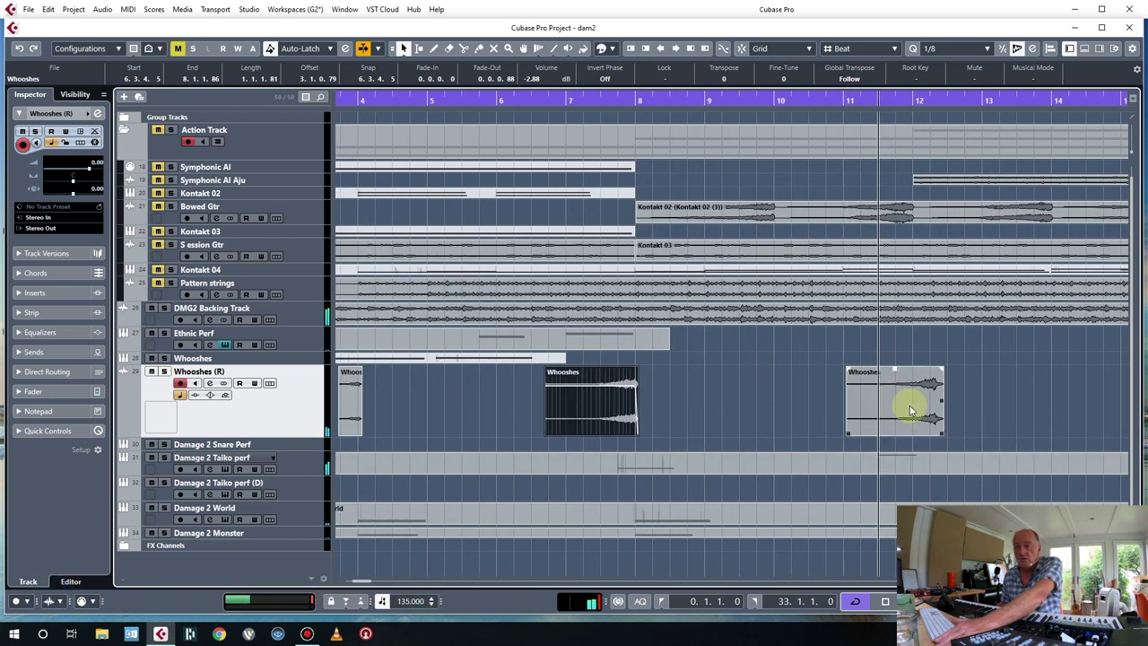
Reposition and trim the last Whooshes event to run from 10.3.4.14 to 12.1.1.10, with a fade-out of 0.0.0.66.
drag(906, 411, 908, 434)
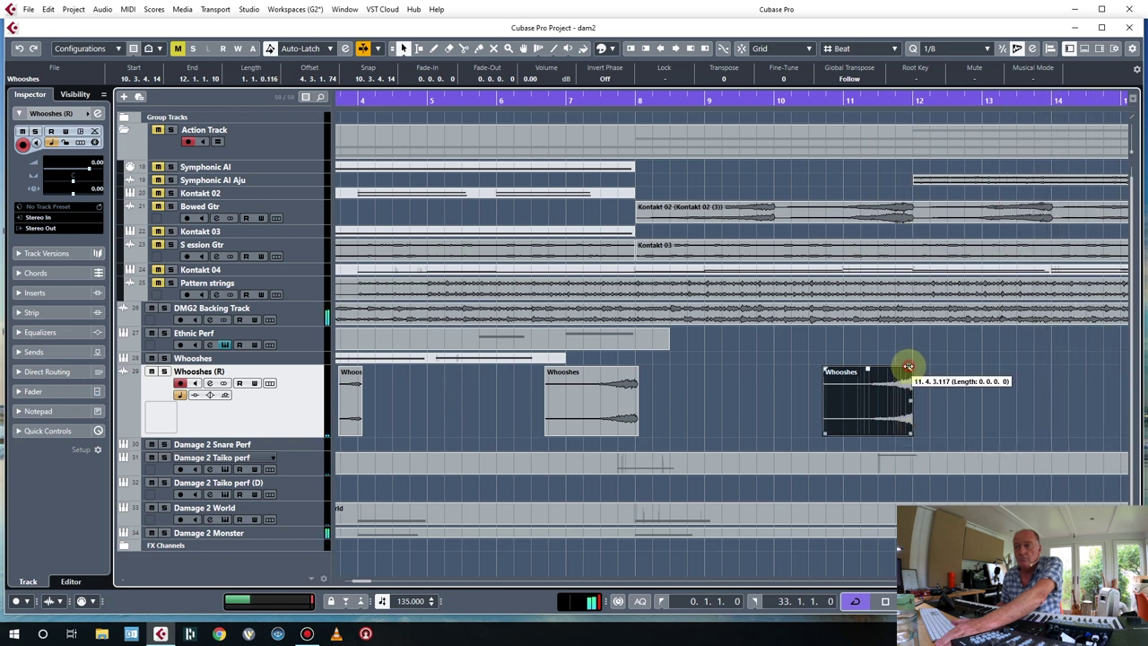
drag(906, 368, 906, 370)
drag(896, 409, 1100, 406)
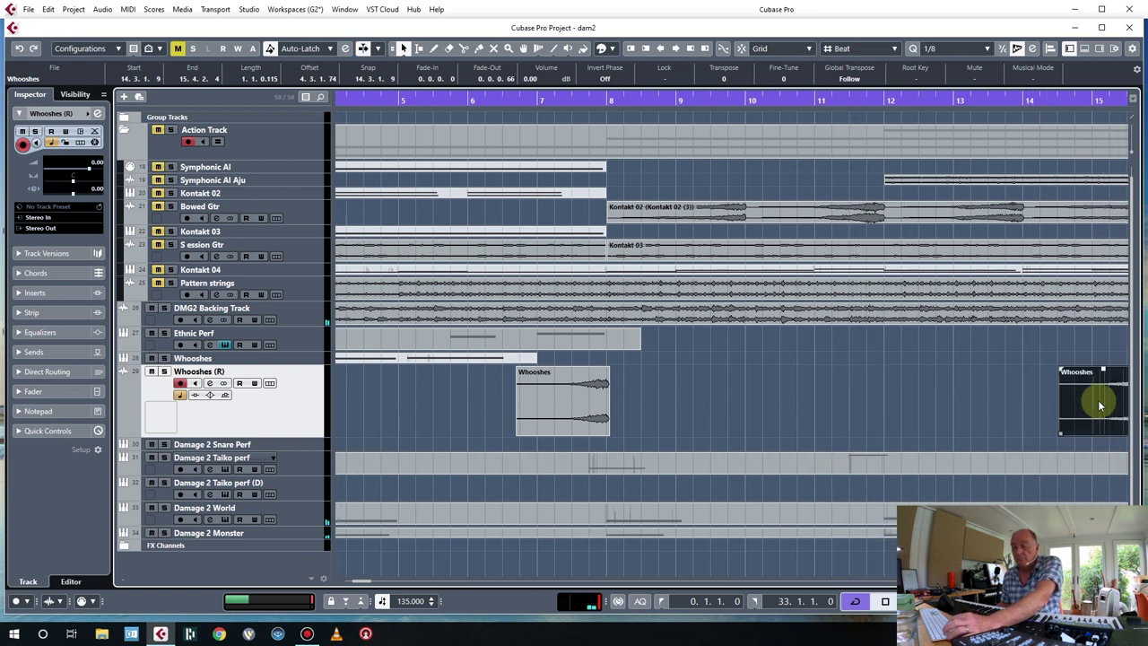
key(ctrl+z)
Play the arrangement from about bar 2 and select the Damage 2 Taiko perf (D) track with recording armed.
key(space)
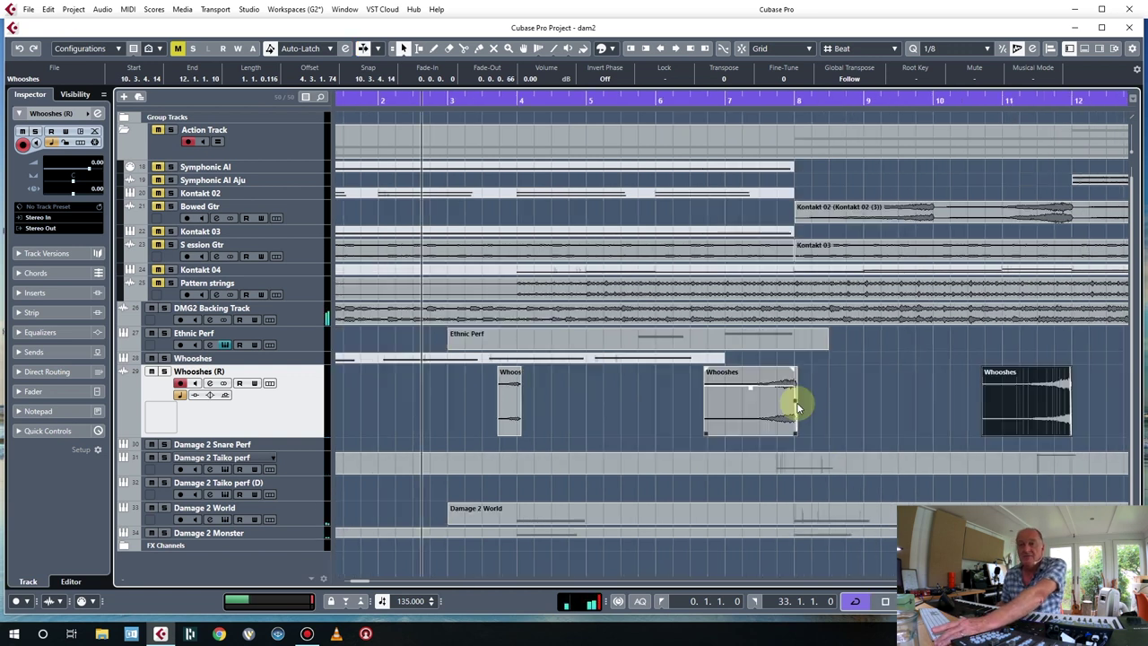
click(292, 484)
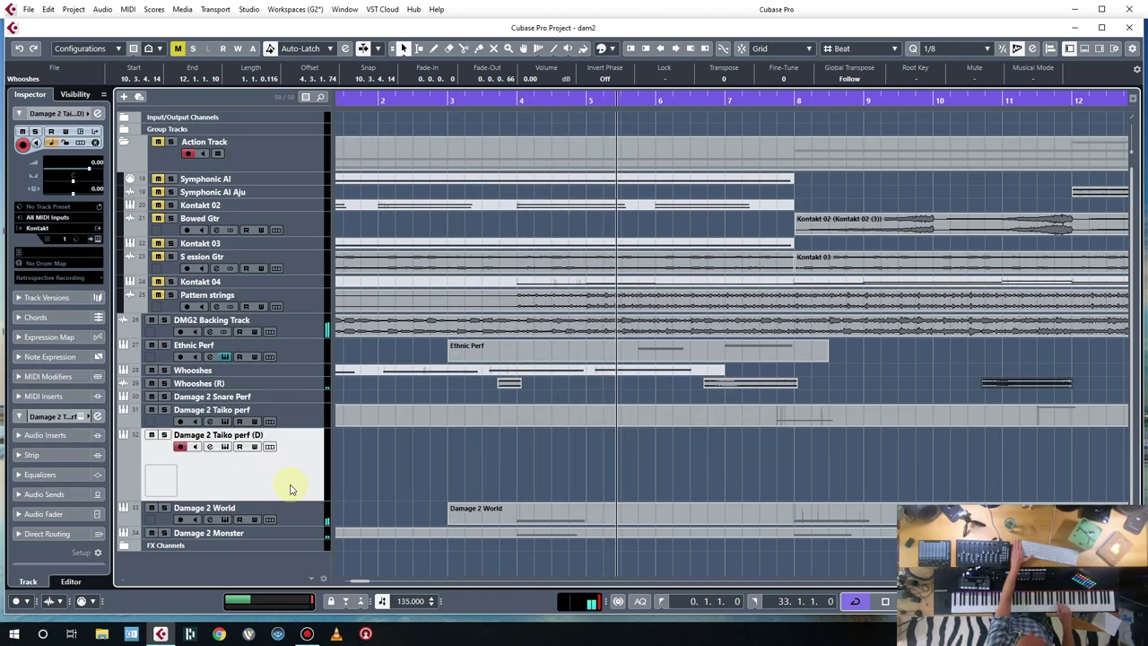